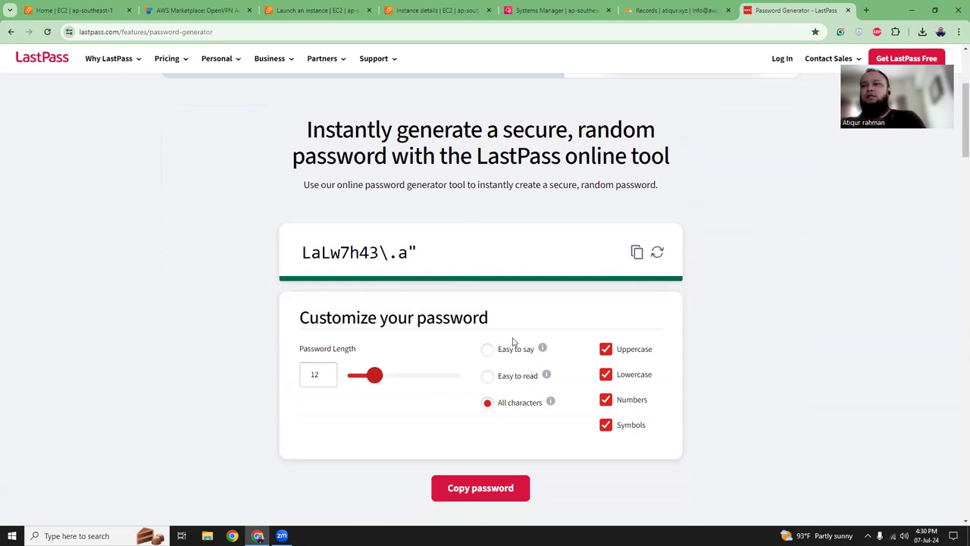
# - Generate a fresh 12-character password in the LastPass generator and copy it
pyautogui.click(658, 254)
pyautogui.click(657, 255)
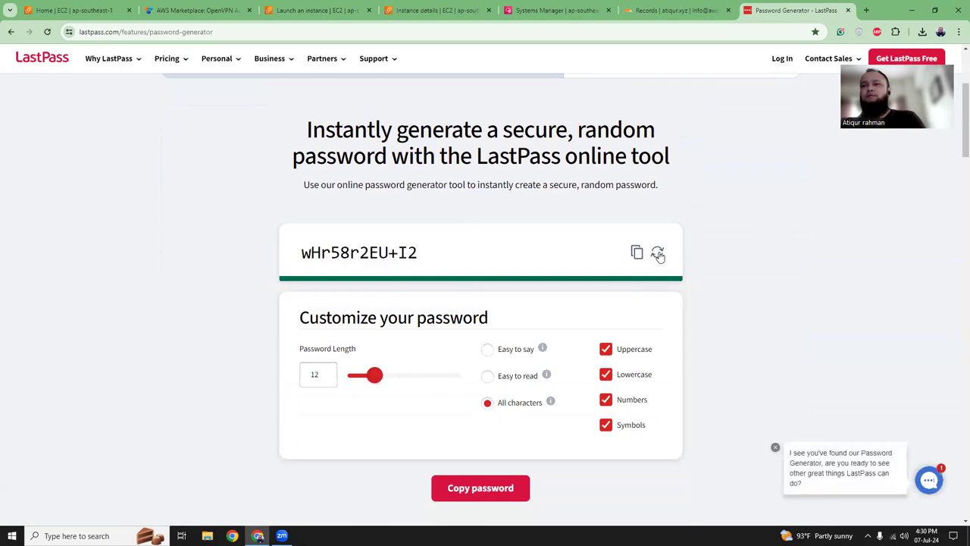
pyautogui.click(635, 254)
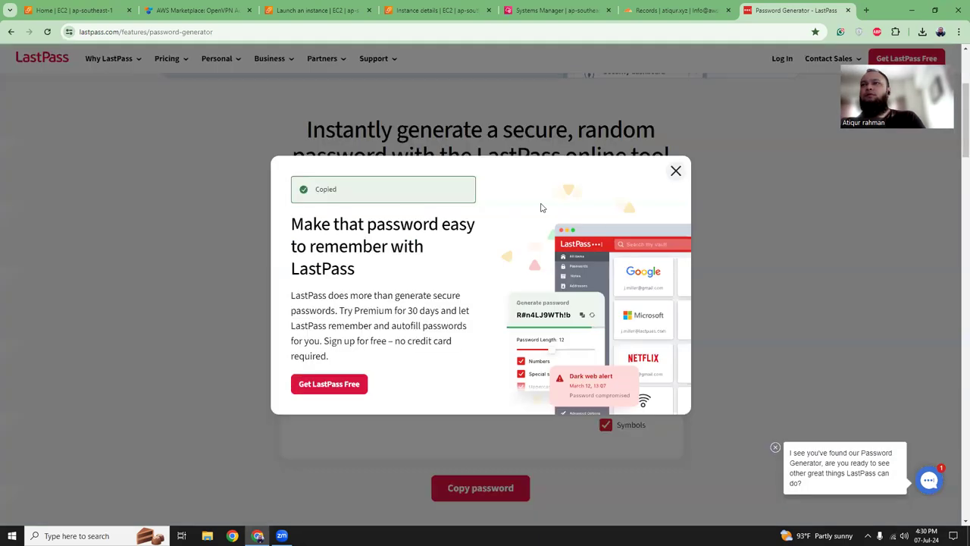
pyautogui.click(532, 6)
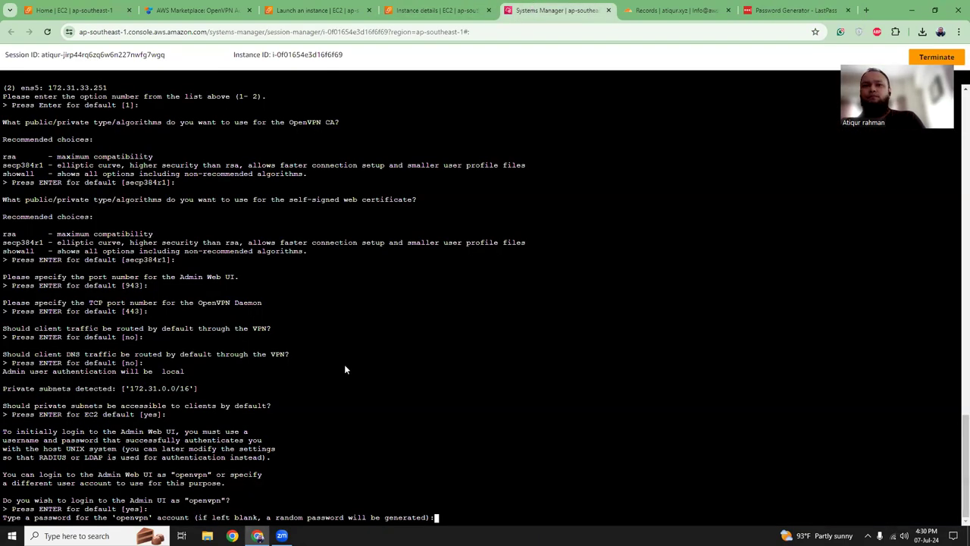
# - Paste the copied password twice as the openvpn admin password and skip the activation key
pyautogui.rightClick(465, 484)
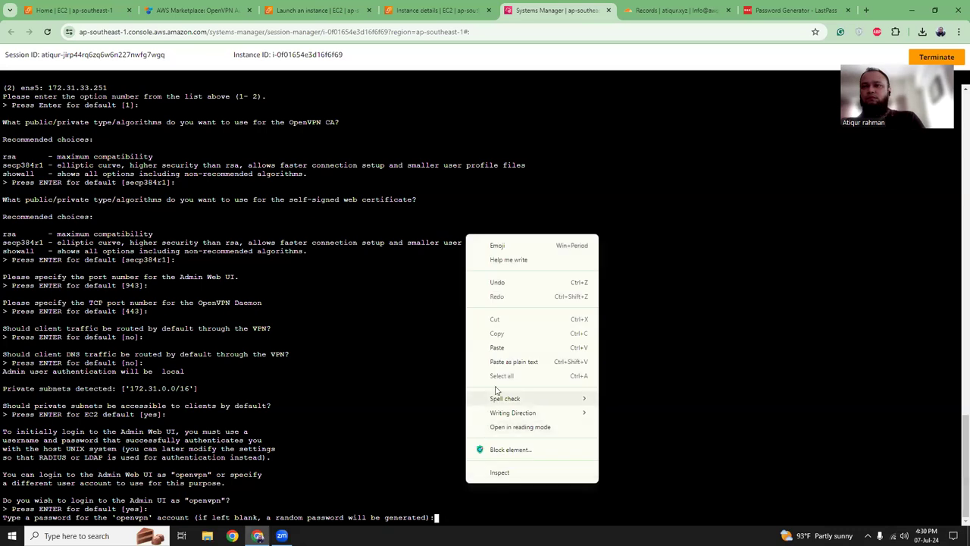
pyautogui.click(501, 362)
pyautogui.press('Return')
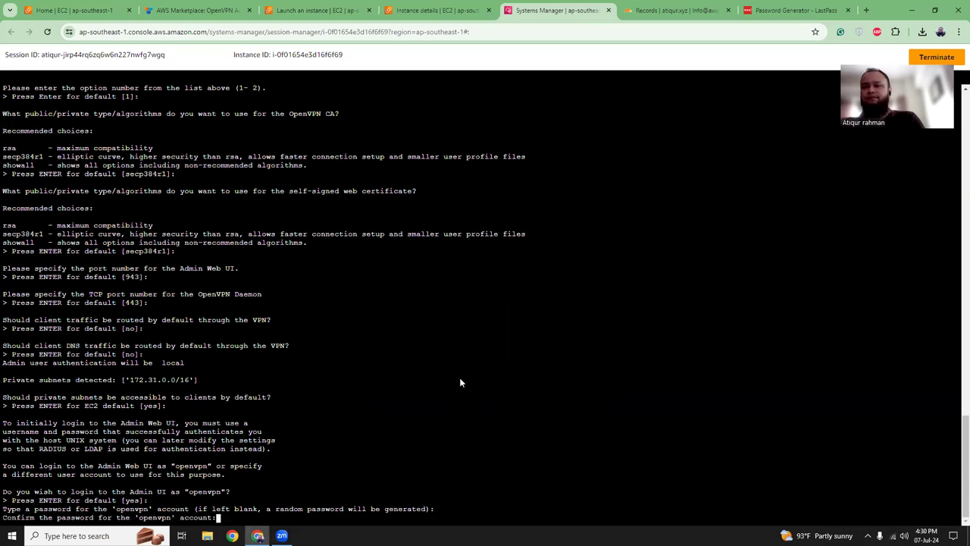
pyautogui.rightClick(448, 440)
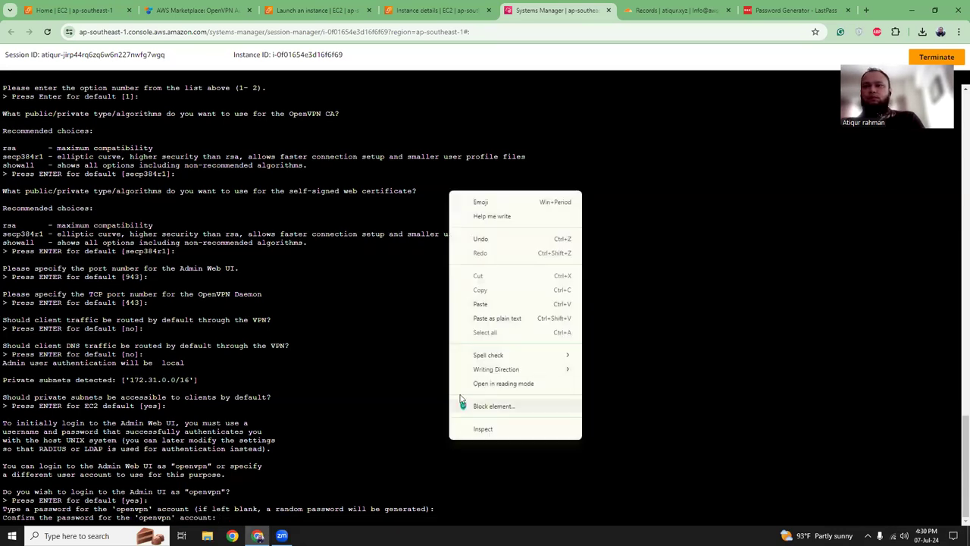
pyautogui.click(474, 319)
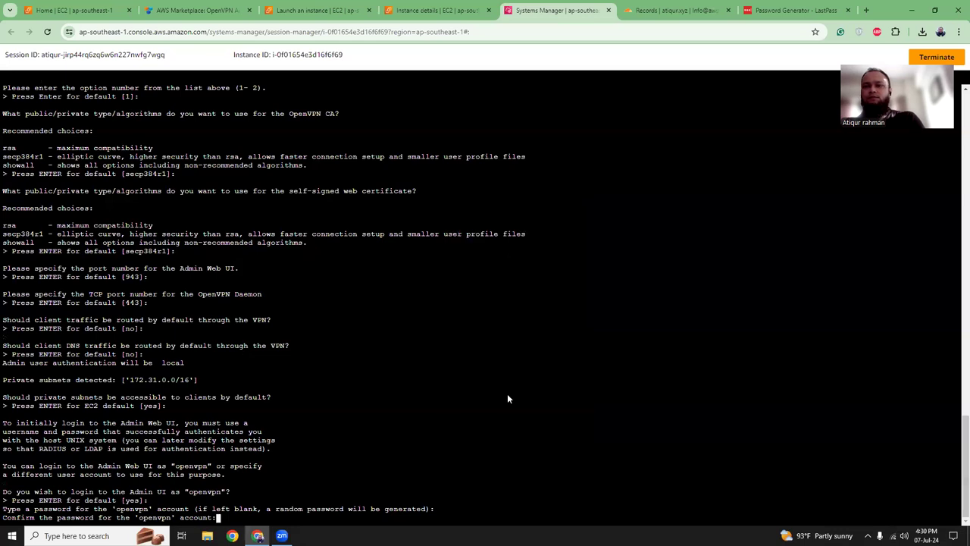
pyautogui.press('Return')
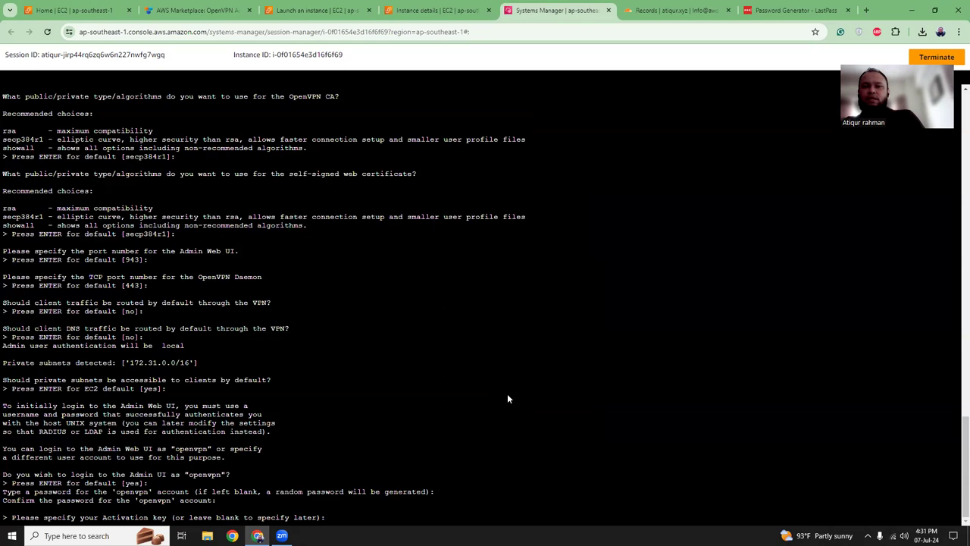
pyautogui.press('Return')
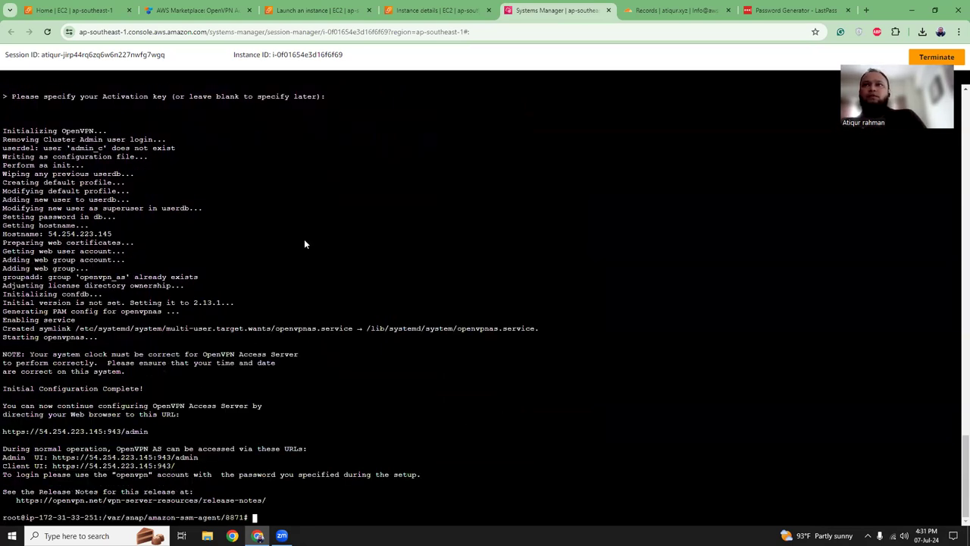
pyautogui.click(419, 13)
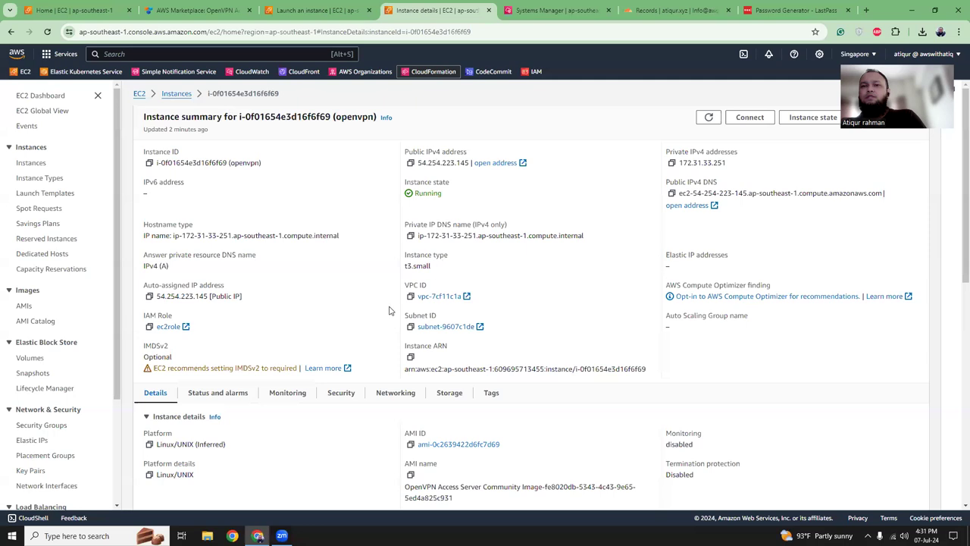
# - Add a launch-wizard-5 inbound rule allowing Custom TCP port 943 from Anywhere-IPv4
pyautogui.click(345, 398)
pyautogui.scroll(-2, 345, 398)
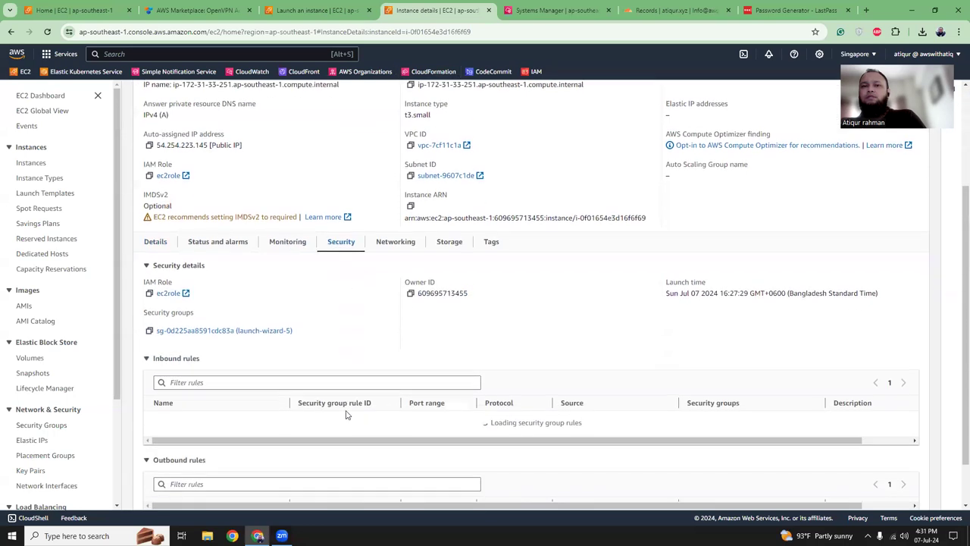
pyautogui.click(238, 331)
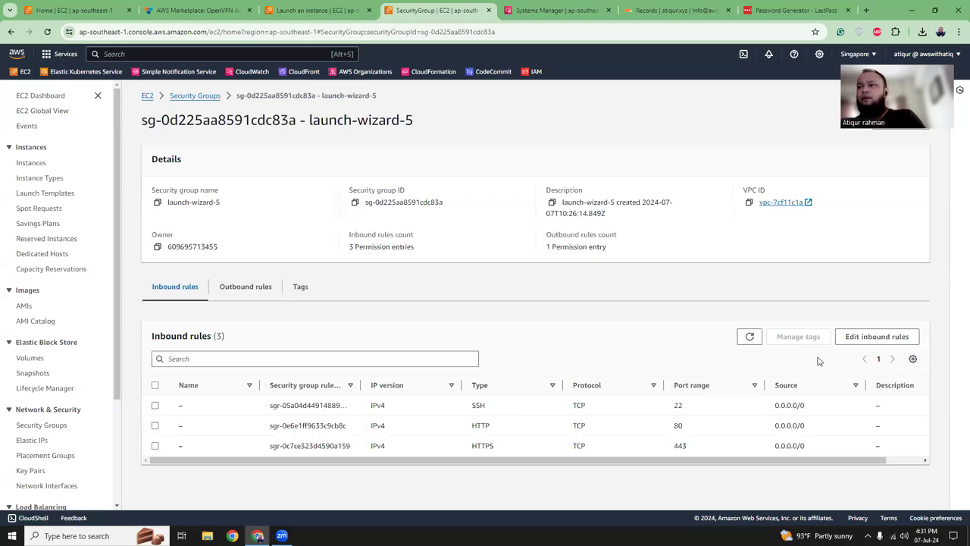
pyautogui.click(874, 340)
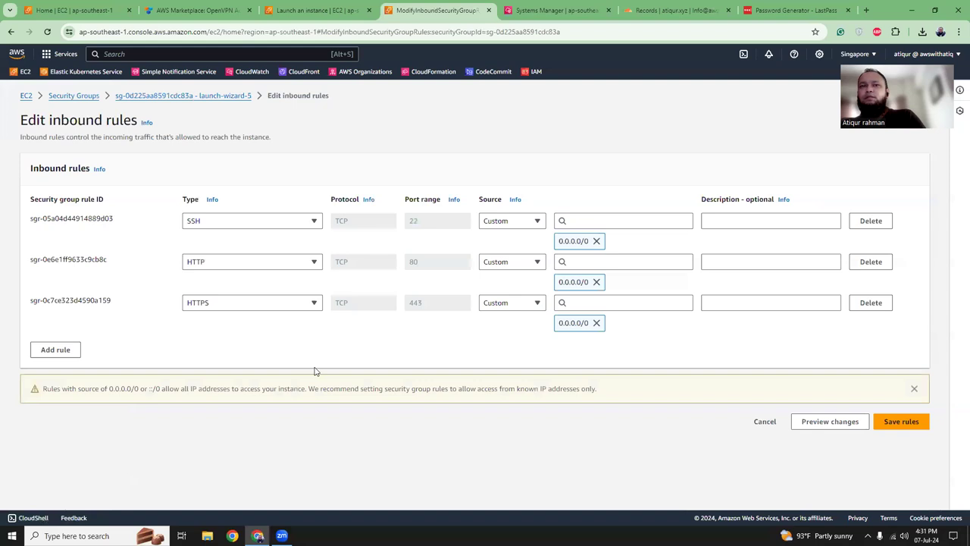
pyautogui.click(70, 350)
pyautogui.click(207, 347)
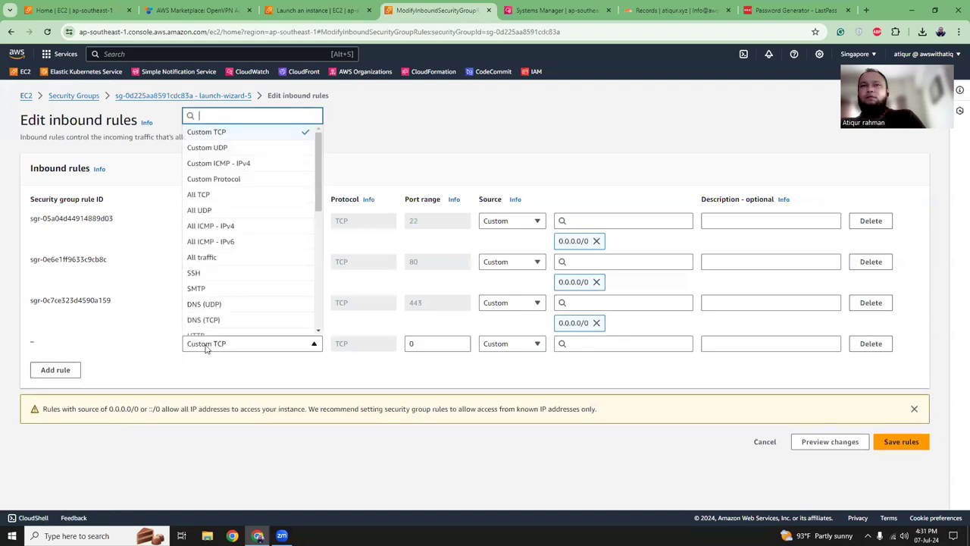
pyautogui.click(206, 347)
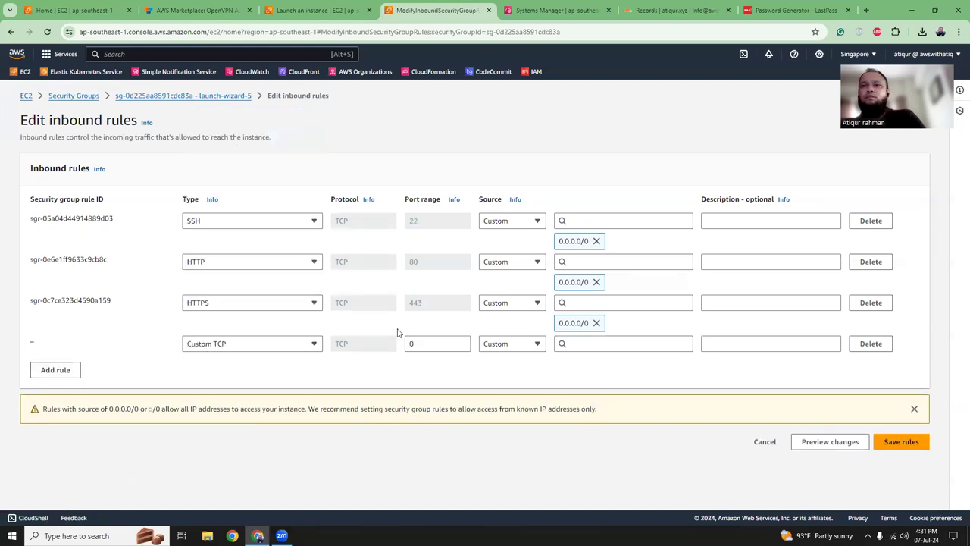
pyautogui.doubleClick(435, 343)
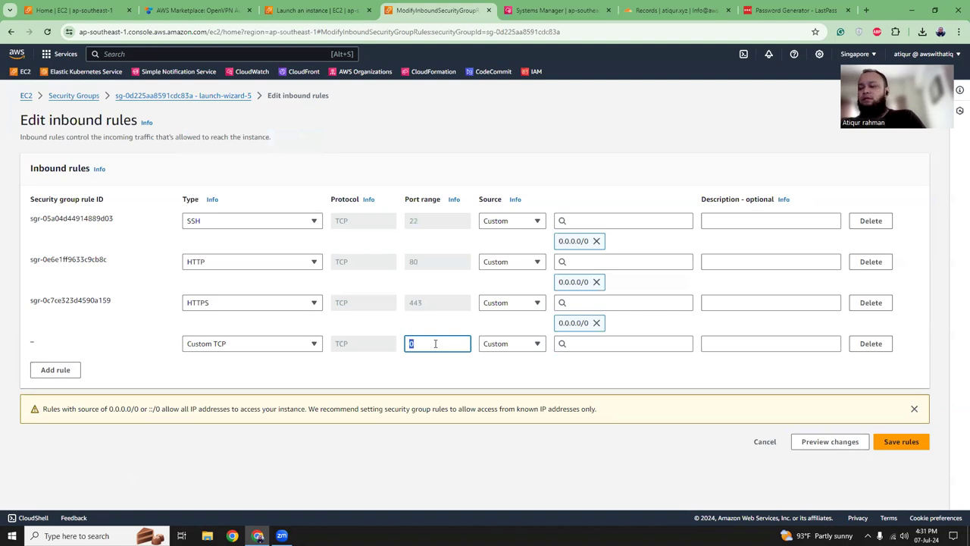
pyautogui.click(528, 347)
pyautogui.click(524, 375)
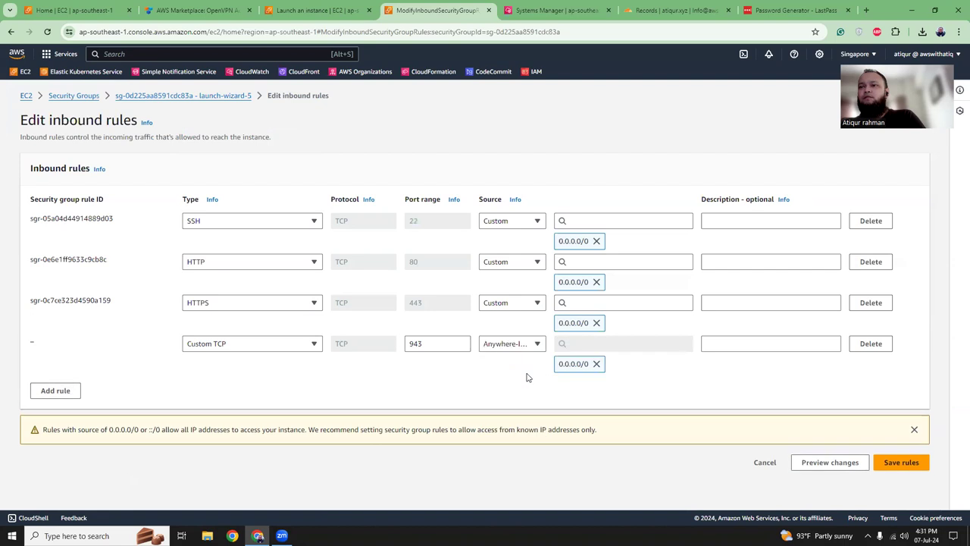
pyautogui.click(913, 462)
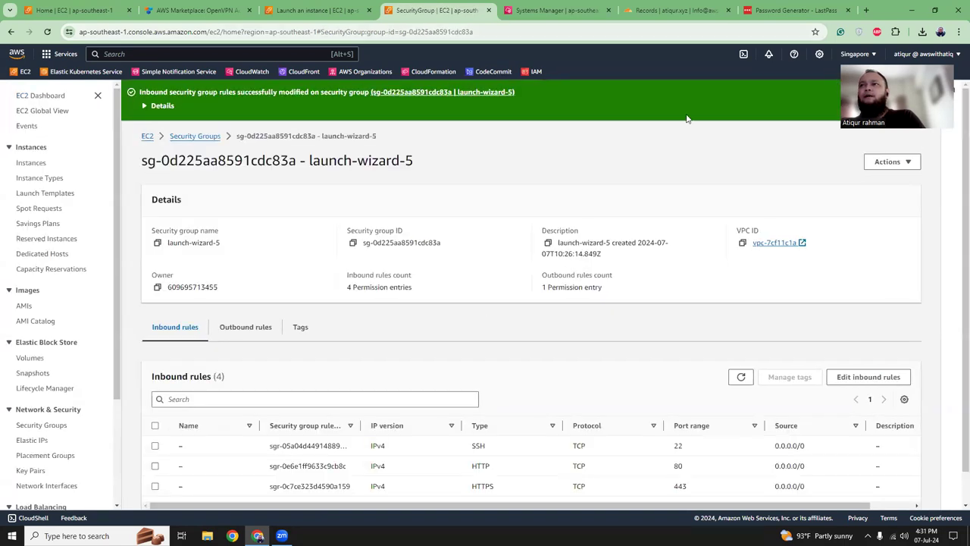
pyautogui.click(671, 10)
# - Open the Admin UI at 54.254.223.145:943 and proceed past the certificate warning
pyautogui.hotkey('ctrl', 'shift', 'Tab')
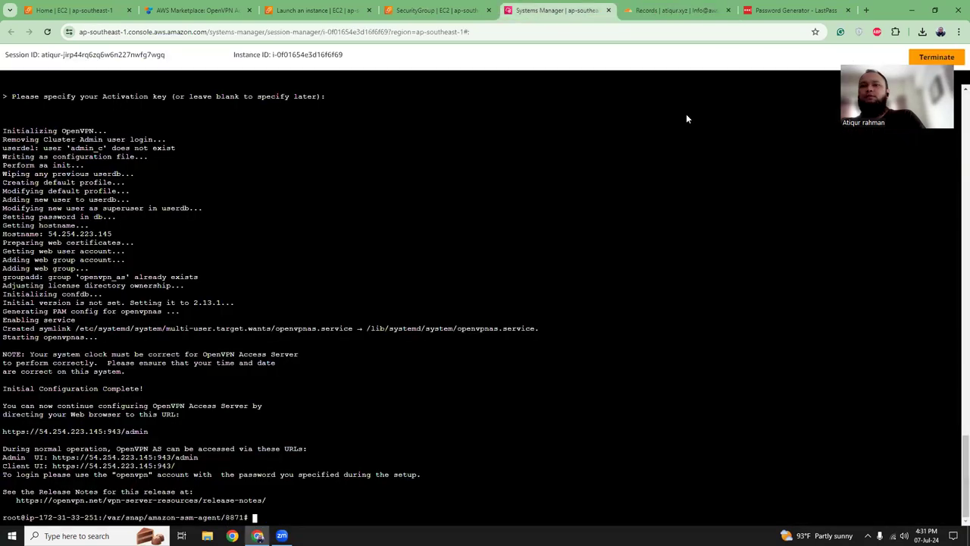
pyautogui.click(187, 459)
pyautogui.hotkey('ctrl', 'Tab')
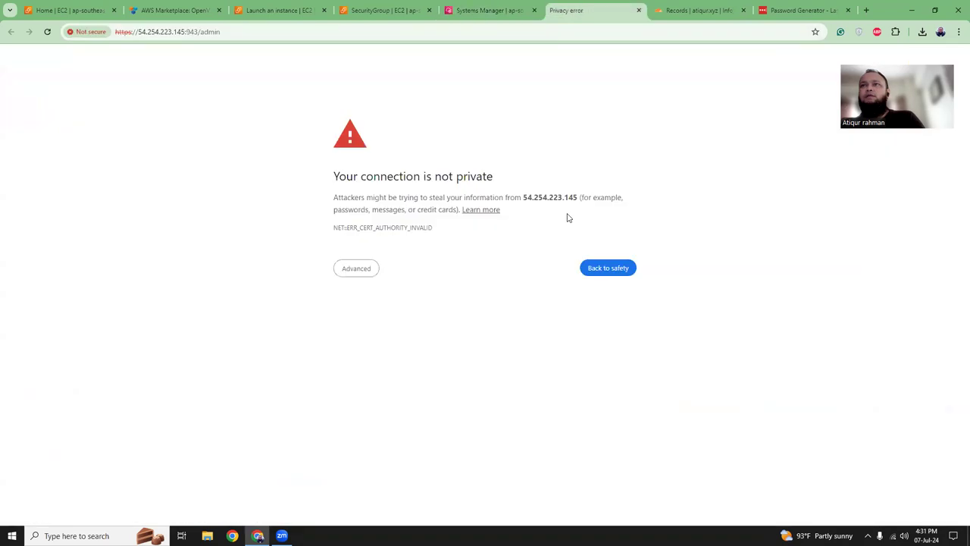
pyautogui.click(350, 268)
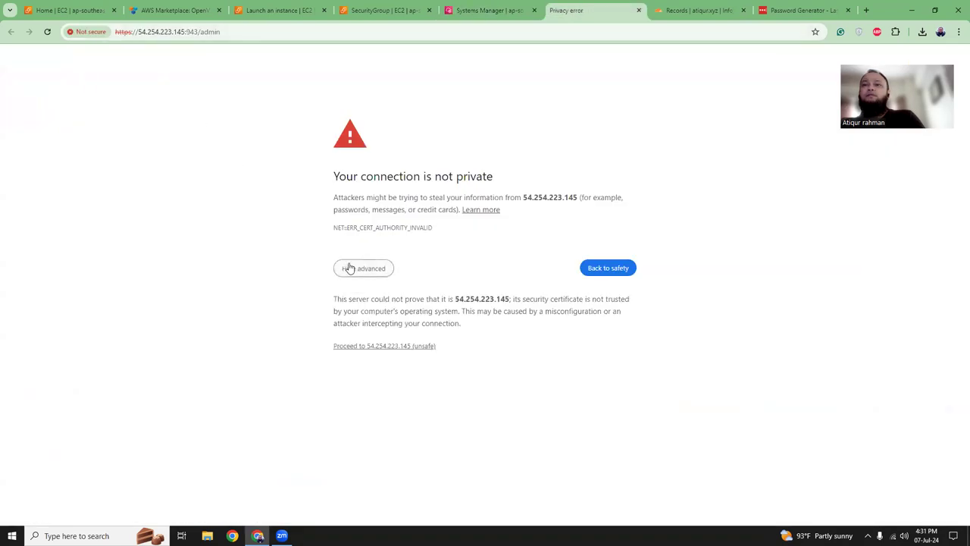
pyautogui.click(365, 347)
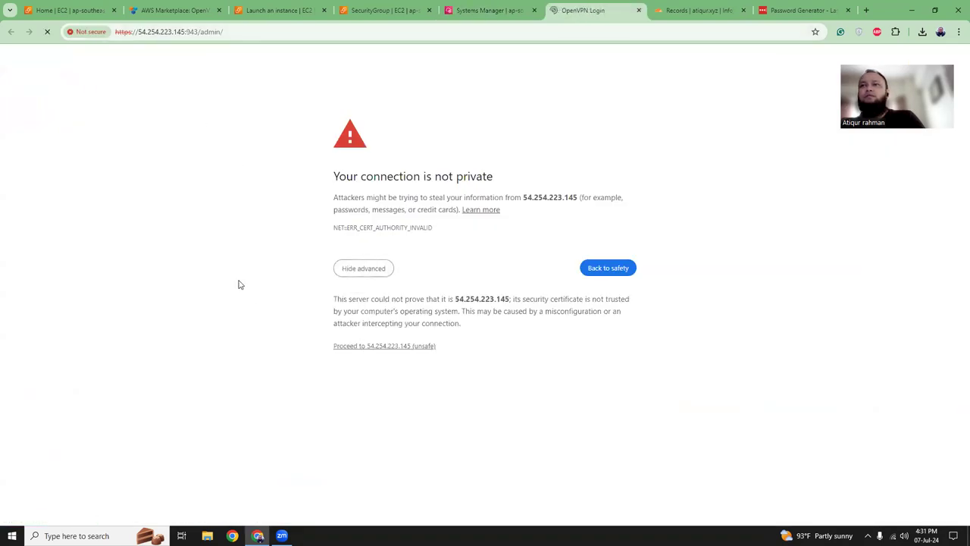
# - Copy the generated password from the LastPass generator page
pyautogui.click(139, 32)
pyautogui.click(259, 33)
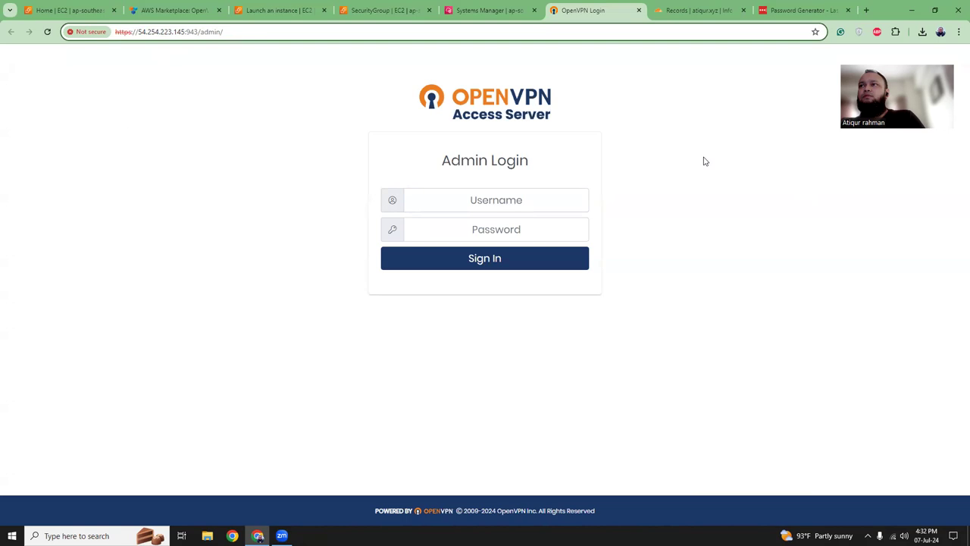
pyautogui.hotkey('ctrl', '9')
pyautogui.click(676, 173)
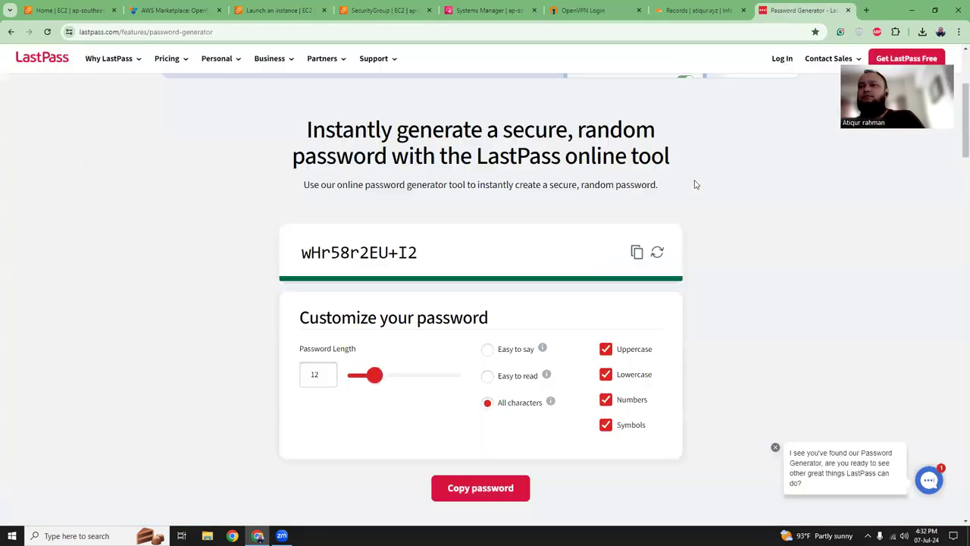
pyautogui.click(636, 252)
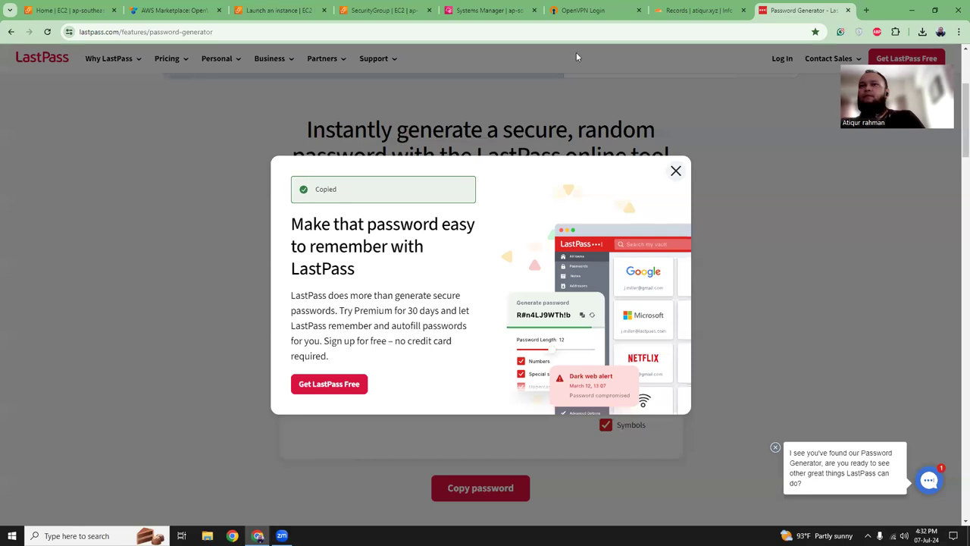
# - Sign in to the admin UI as openvpn with the copied password
pyautogui.hotkey('ctrl', '6')
pyautogui.click(481, 199)
pyautogui.write('ope')
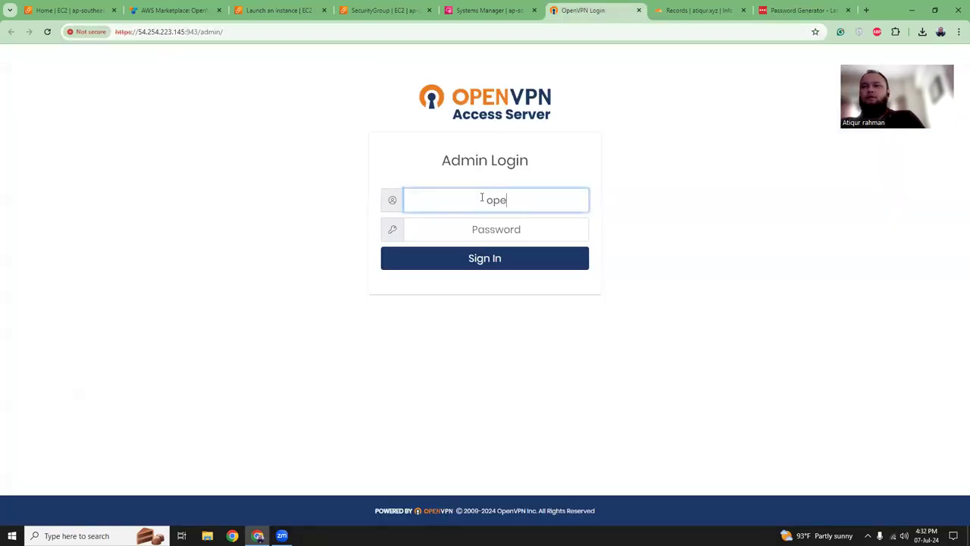
pyautogui.write('nvpn')
pyautogui.press('Tab')
pyautogui.hotkey('ctrl', 'v')
pyautogui.click(479, 258)
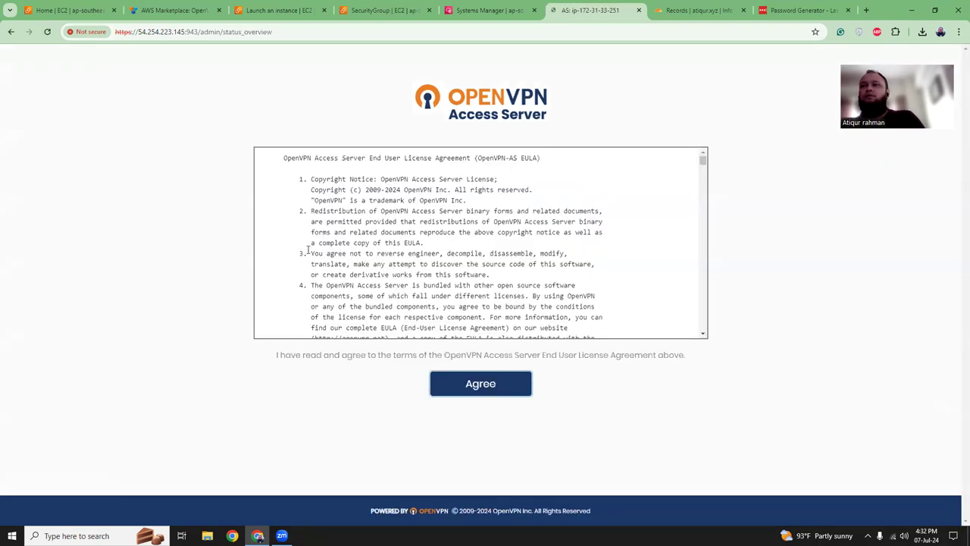
# - Accept the OpenVPN license agreement and confirm 2 VPN connections are allowed
pyautogui.click(475, 389)
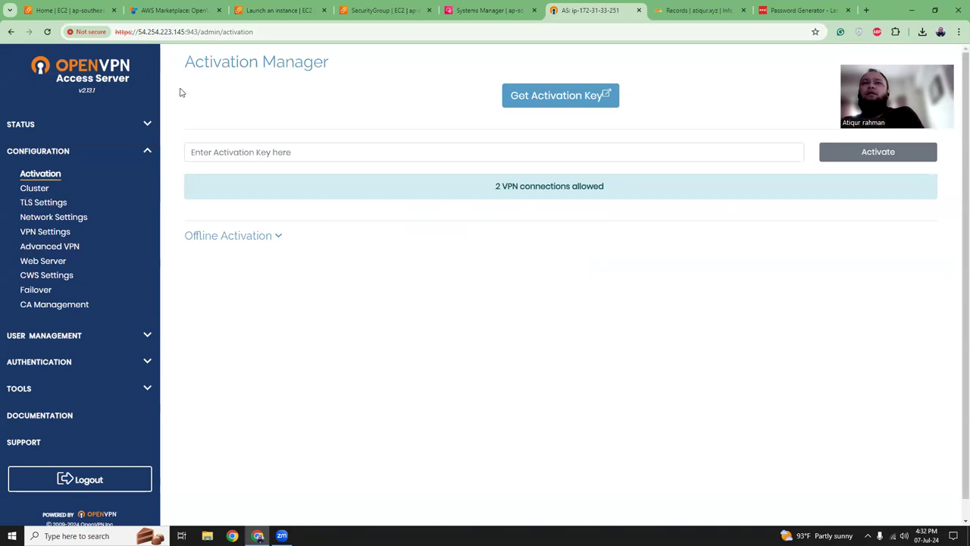
pyautogui.moveTo(116, 32); pyautogui.dragTo(181, 31)
pyautogui.click(129, 32)
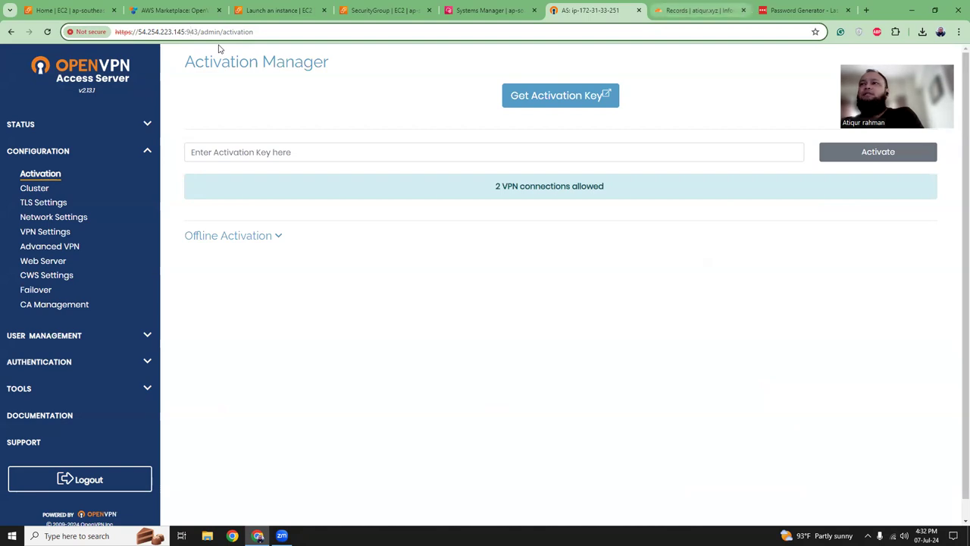
pyautogui.hotkey('ctrl', 'Tab')
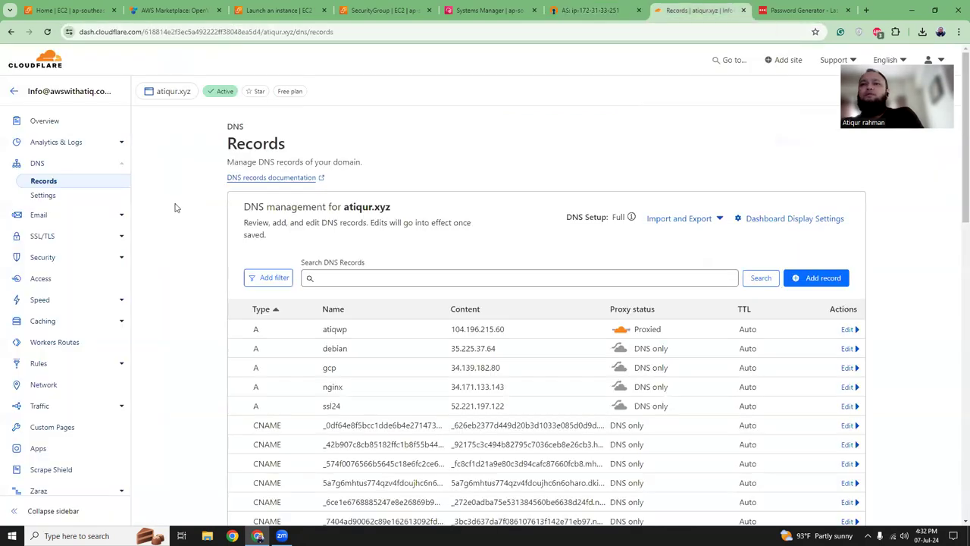
# - Start a new Cloudflare DNS record named vpn, set to DNS only
pyautogui.click(803, 279)
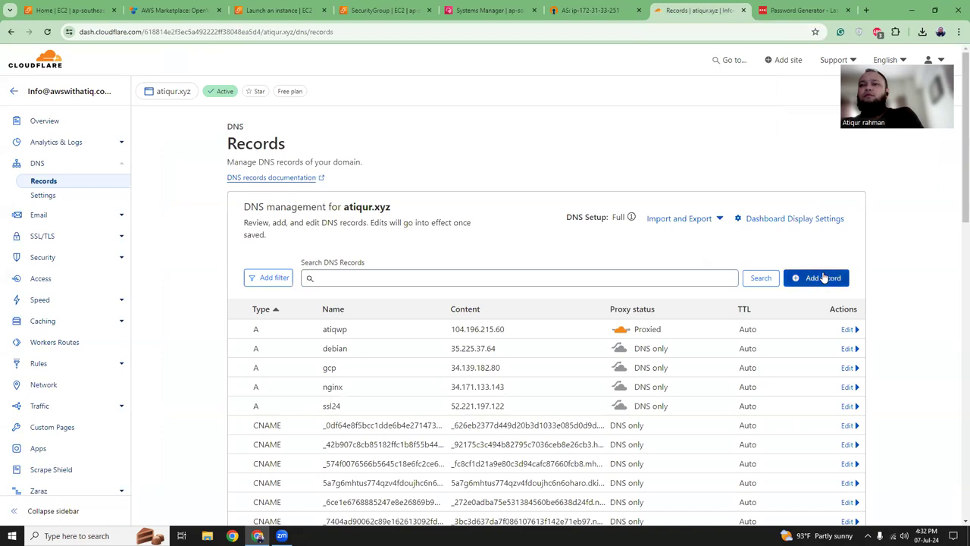
pyautogui.click(383, 345)
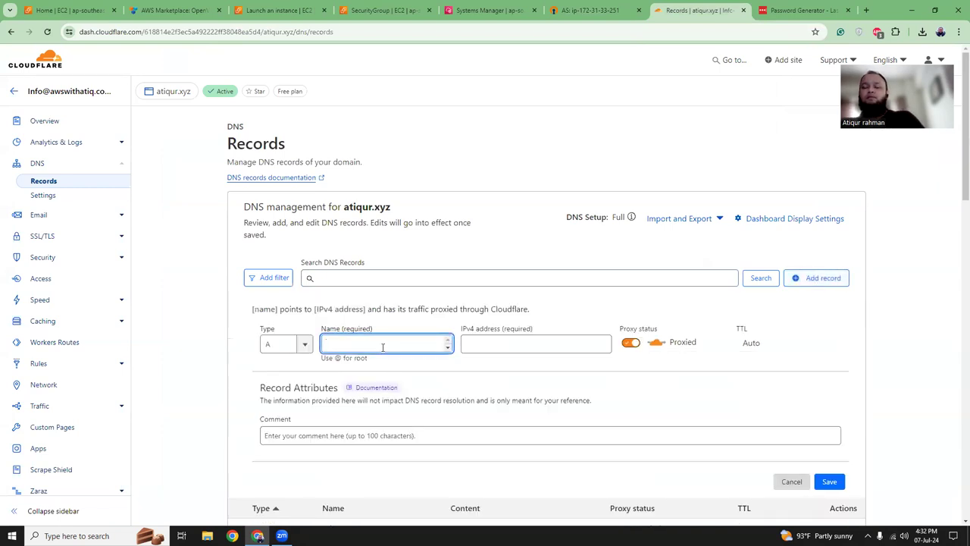
pyautogui.write('vpn')
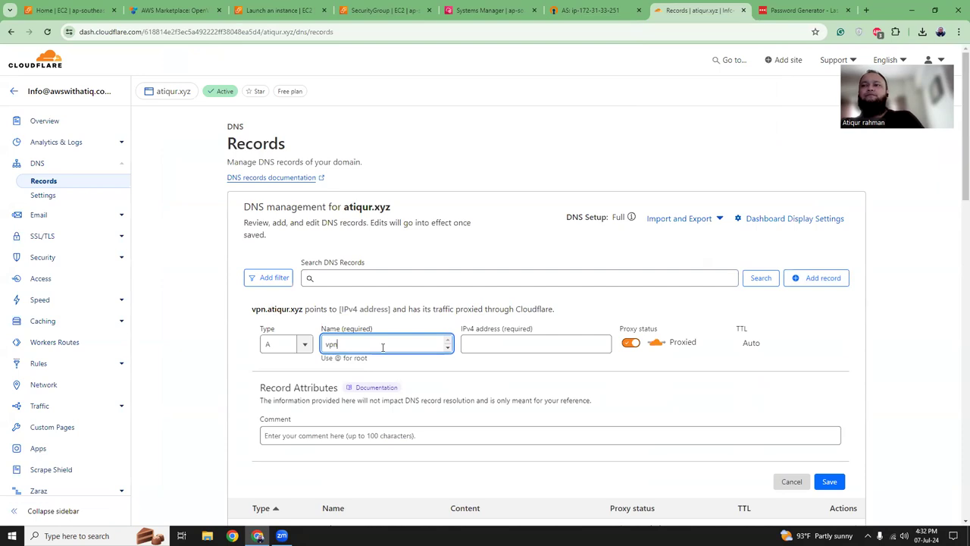
pyautogui.click(630, 342)
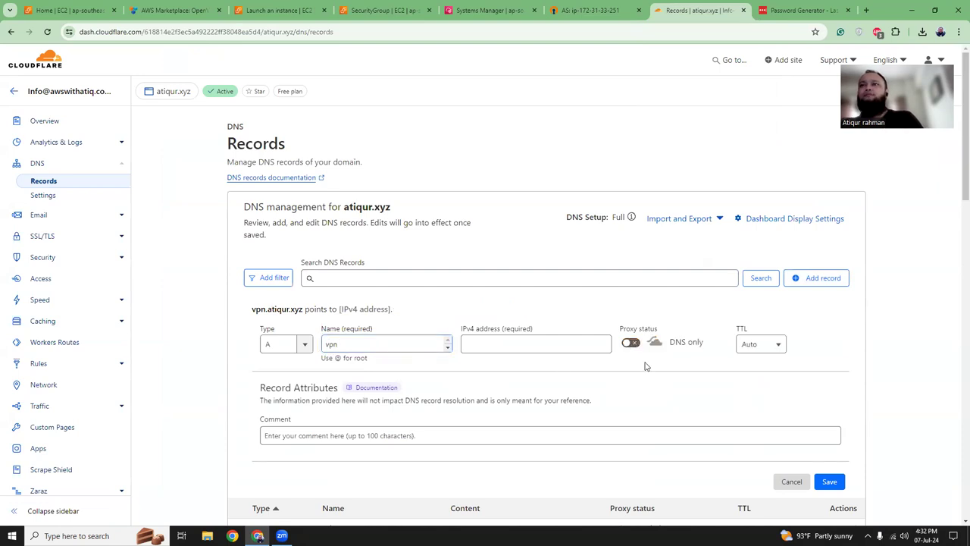
# - Copy the openvpn instance's public IPv4 address from the EC2 instances list
pyautogui.click(271, 12)
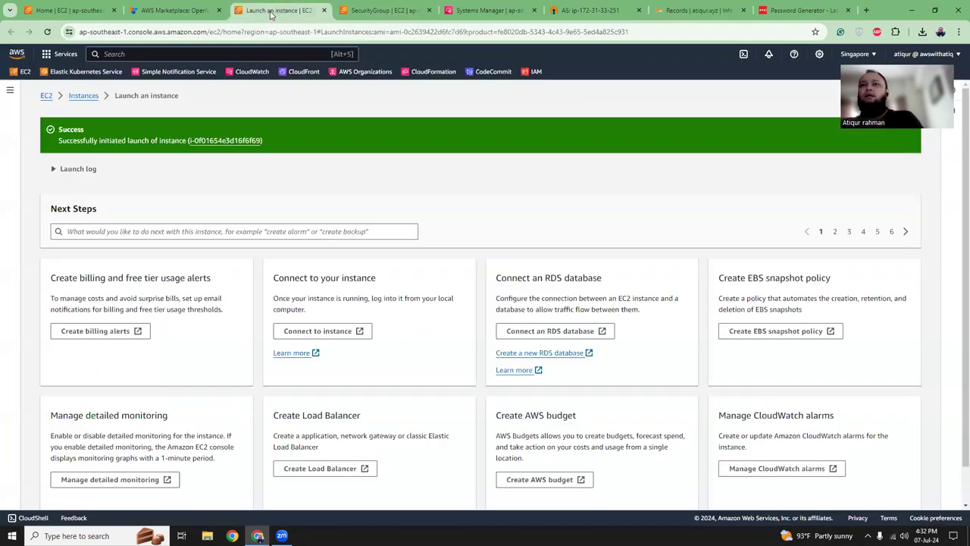
pyautogui.click(381, 13)
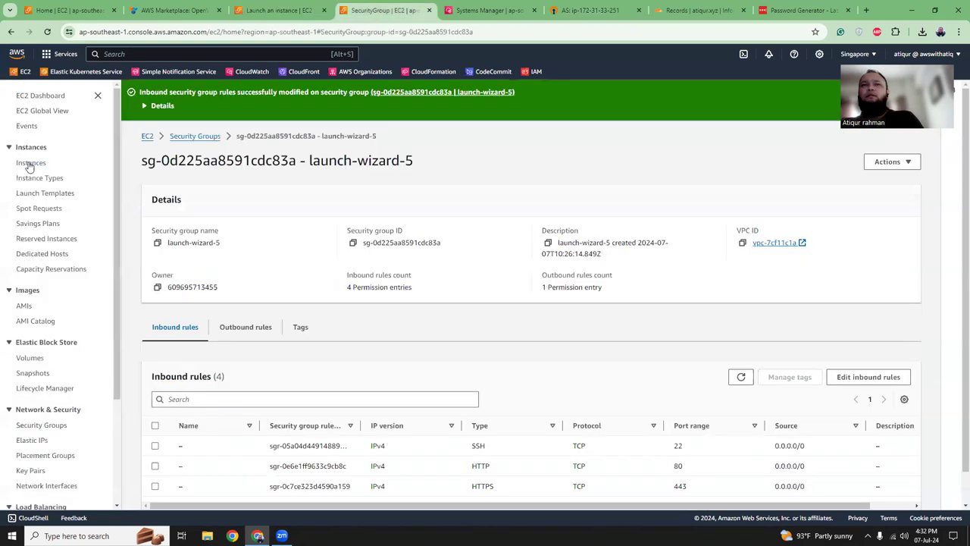
pyautogui.click(30, 164)
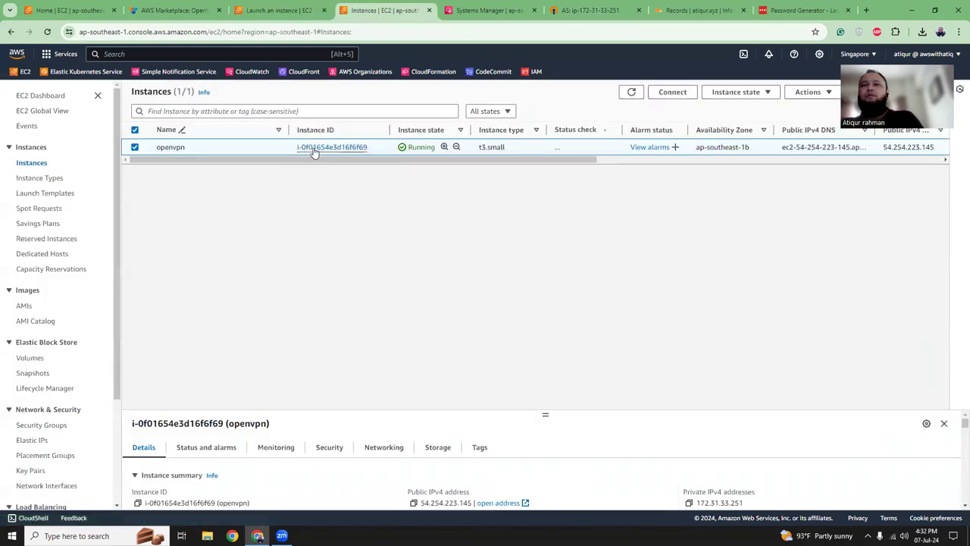
pyautogui.click(331, 147)
pyautogui.click(410, 162)
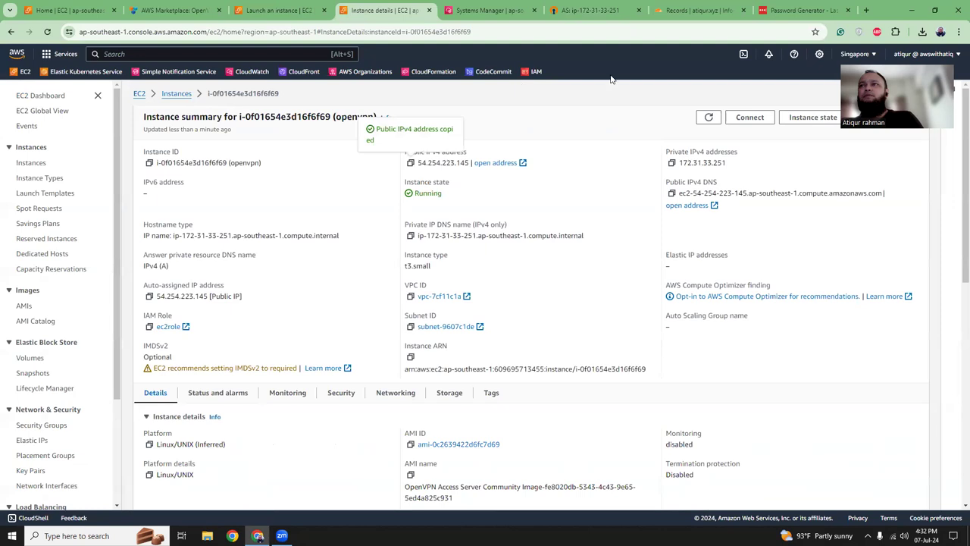
# - Enter 54.254.223.145 as the vpn record's IPv4 address and save it
pyautogui.click(697, 10)
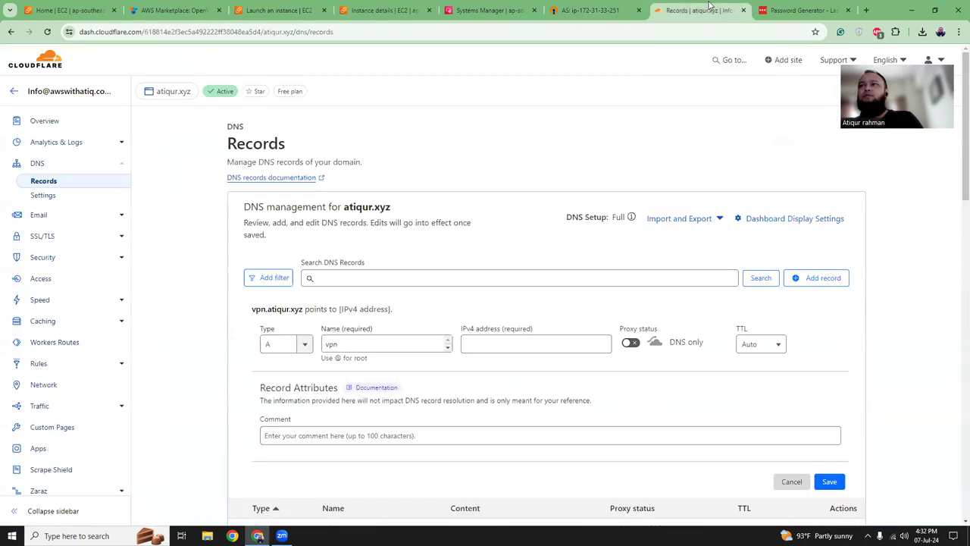
pyautogui.click(501, 344)
pyautogui.hotkey('ctrl', 'v')
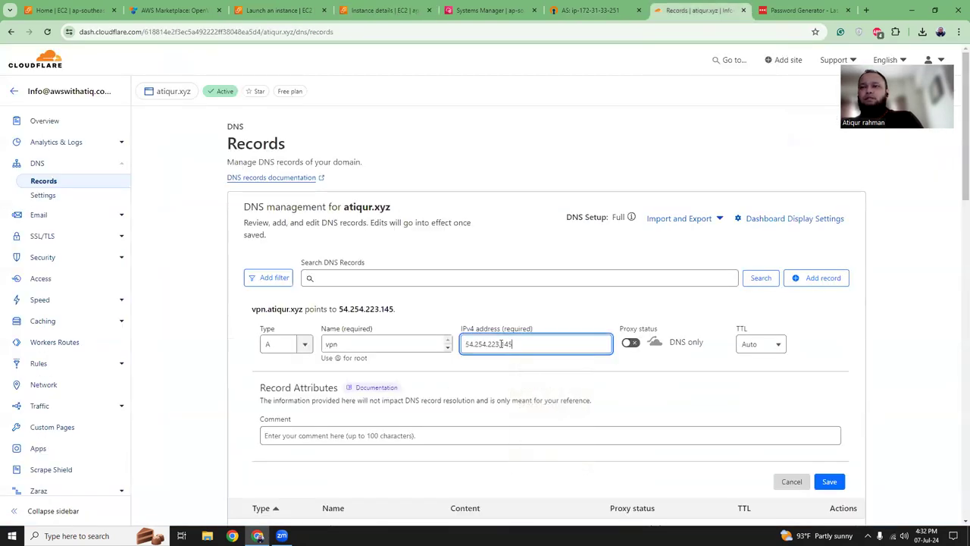
pyautogui.click(831, 482)
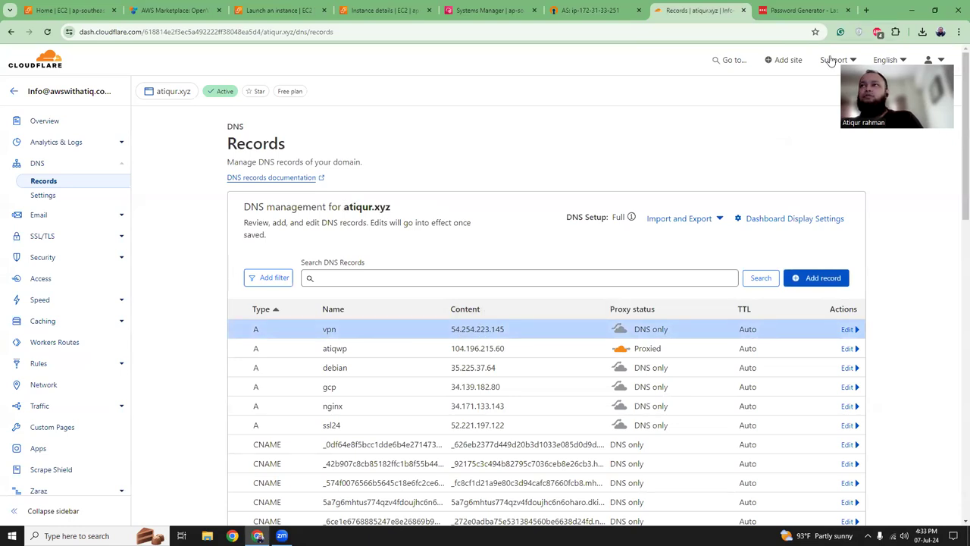
pyautogui.click(866, 10)
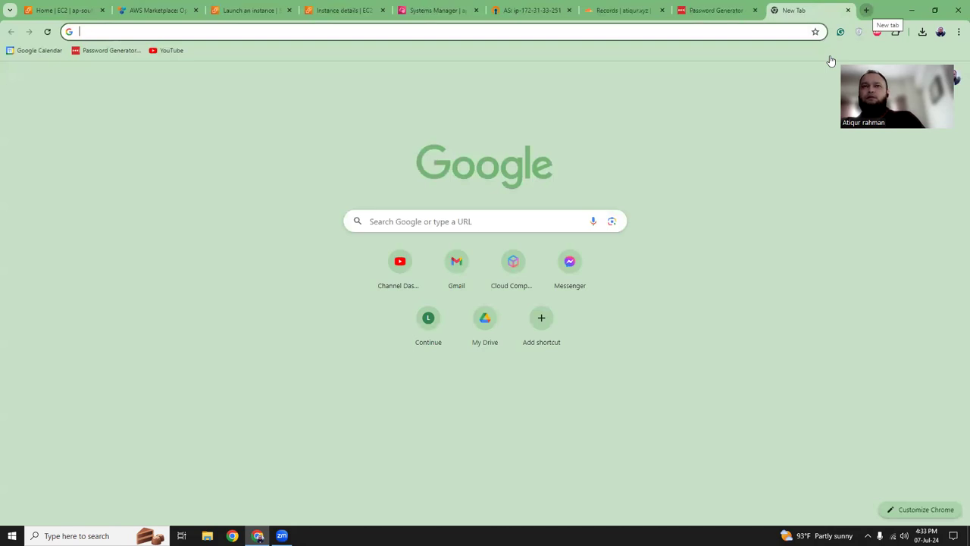
pyautogui.write('vpn.atiqur.xyz')
pyautogui.press('Return')
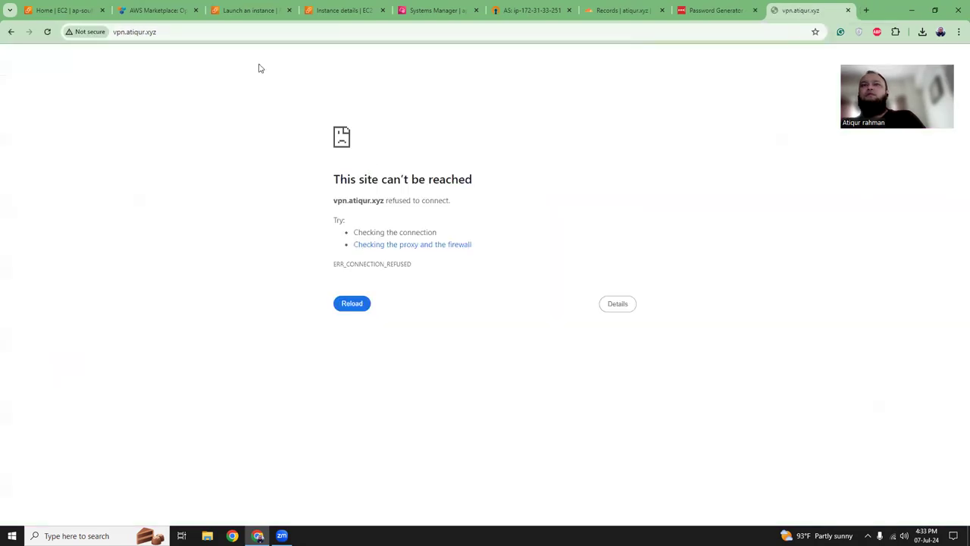
pyautogui.click(249, 33)
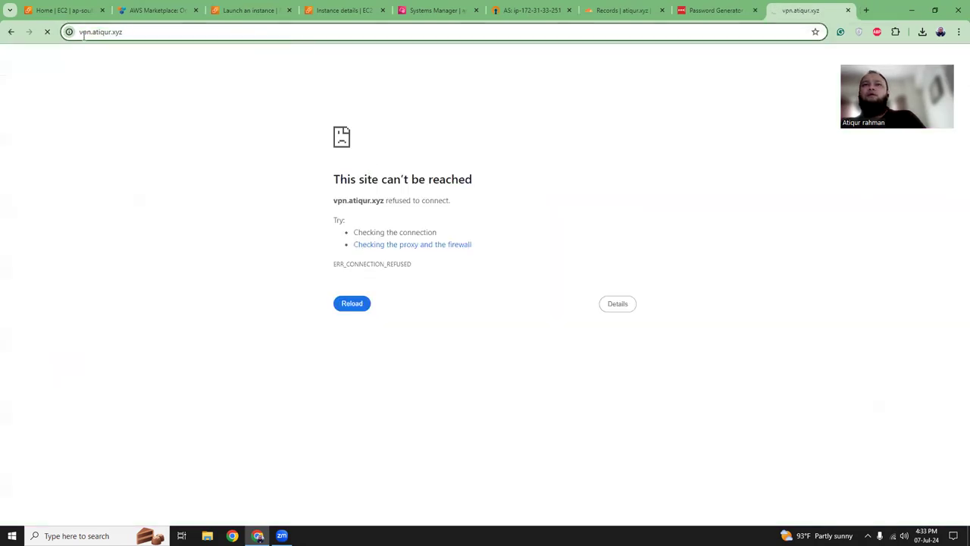
pyautogui.write('htt')
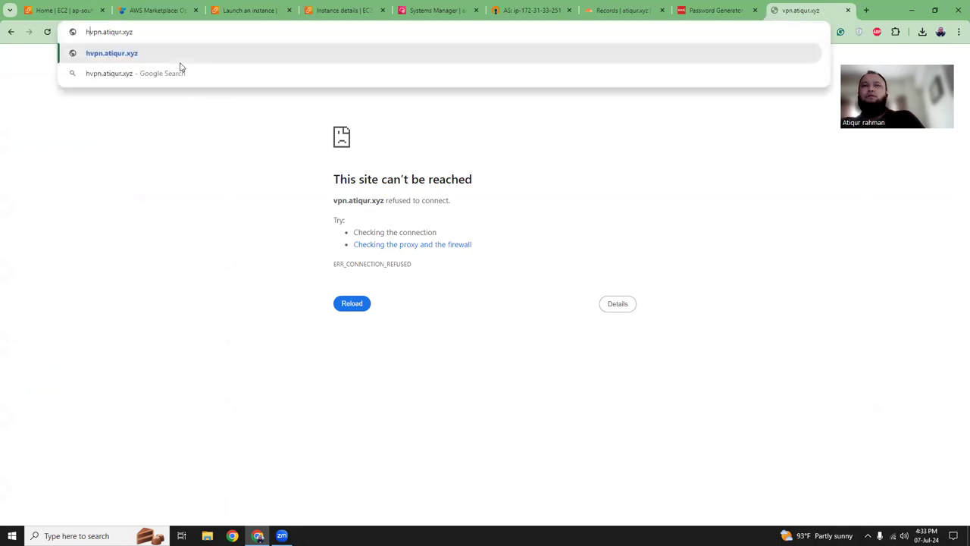
pyautogui.write('ps:')
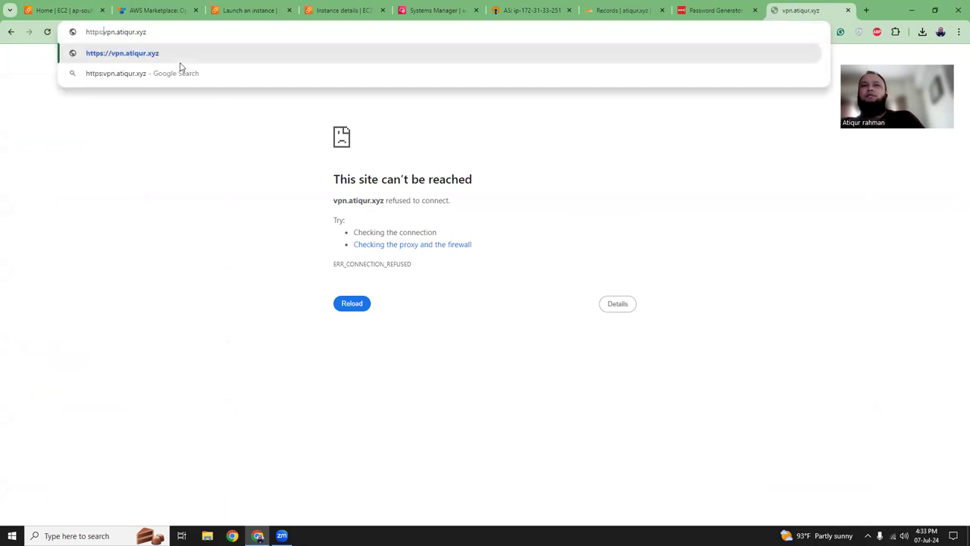
pyautogui.write('//')
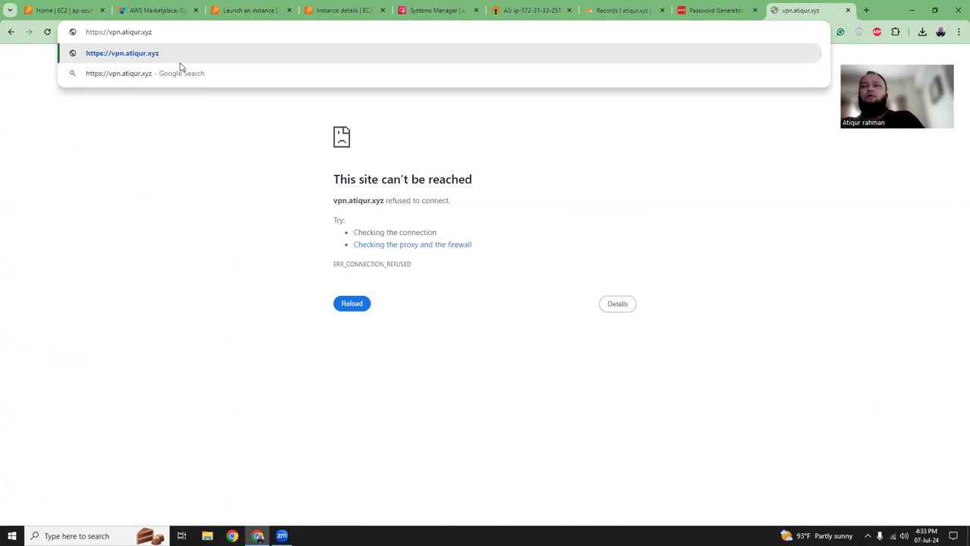
pyautogui.write(':')
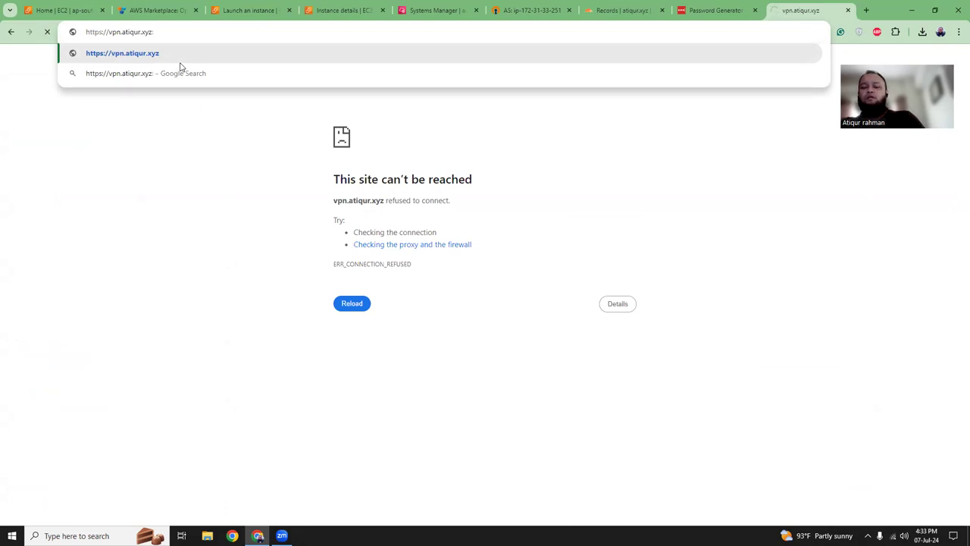
pyautogui.write('943/admin')
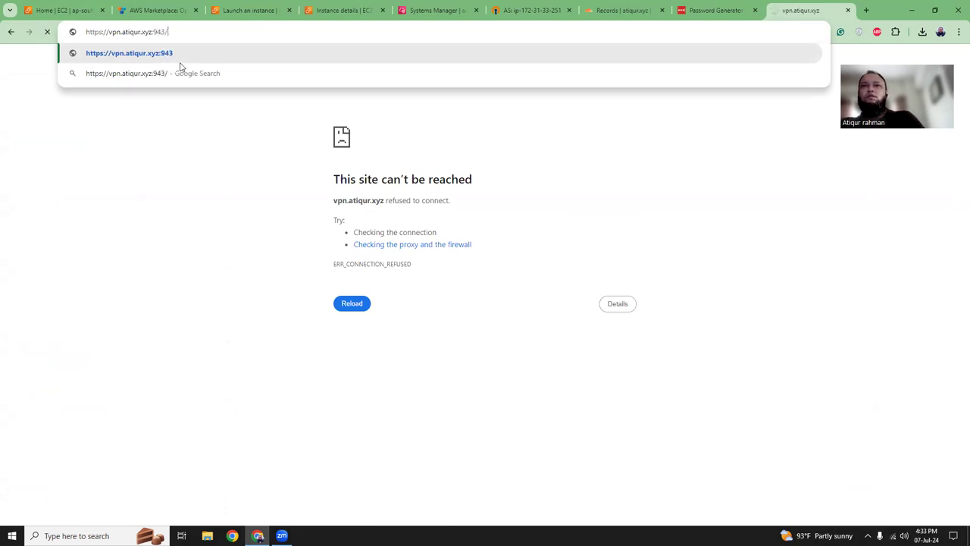
pyautogui.press('Return')
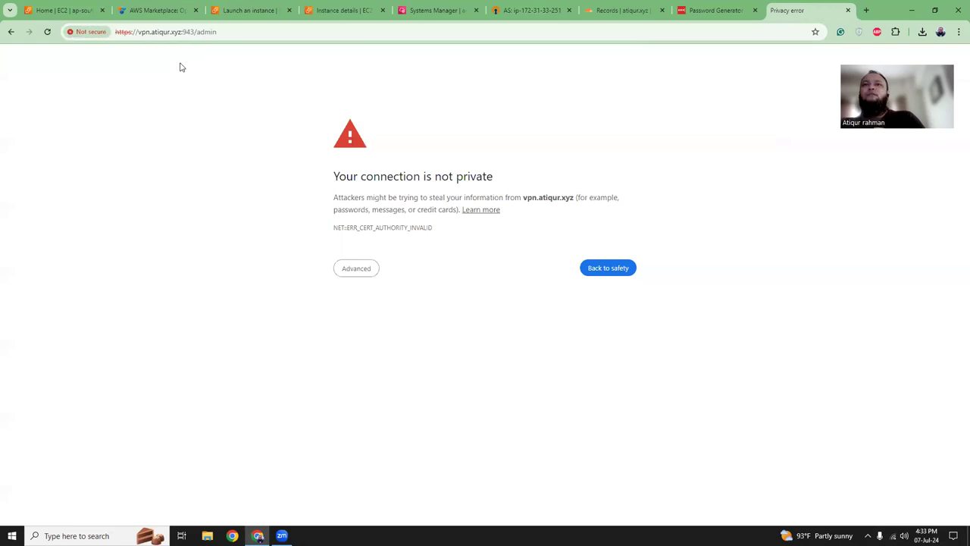
pyautogui.click(365, 271)
pyautogui.click(376, 347)
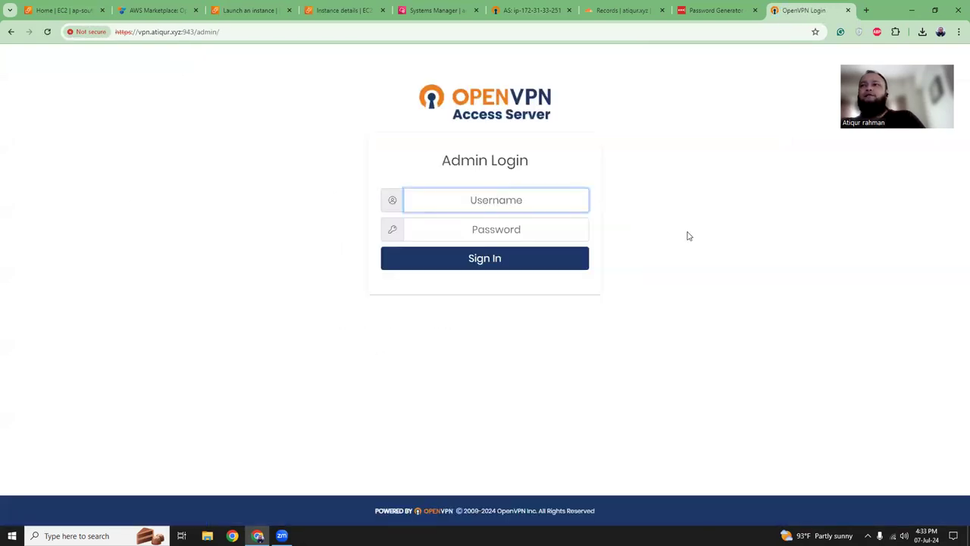
# - Copy the generated password again and close the old IP-based admin tab
pyautogui.click(716, 9)
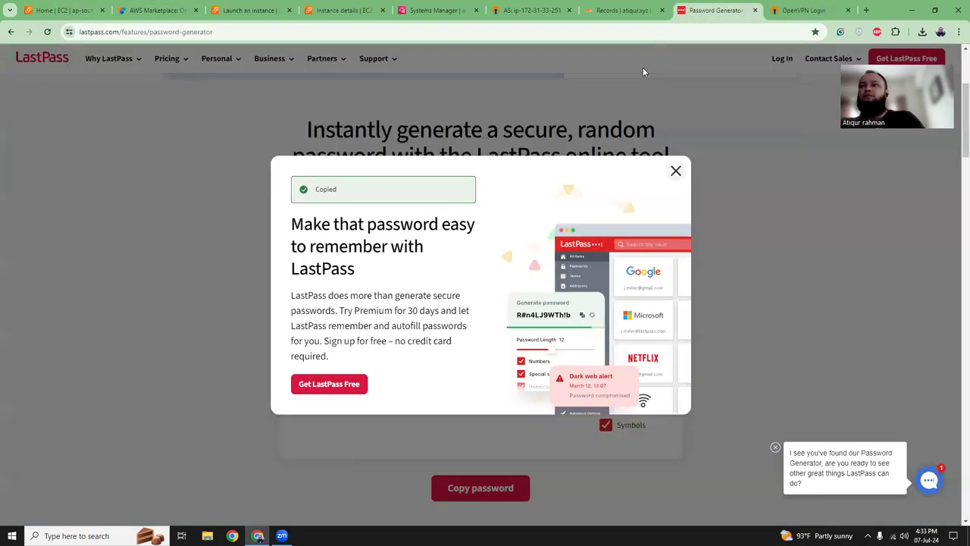
pyautogui.click(676, 170)
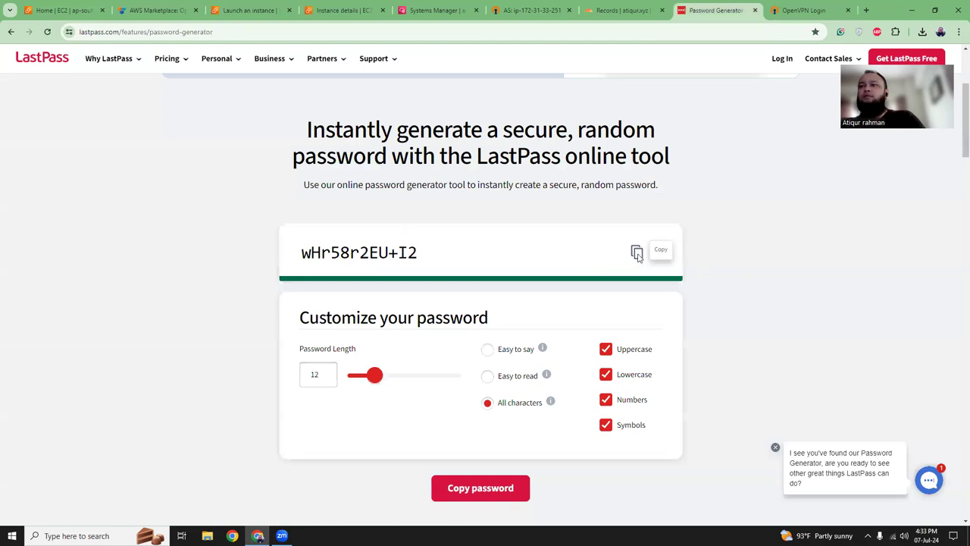
pyautogui.click(636, 254)
pyautogui.hotkey('ctrl', 'Tab')
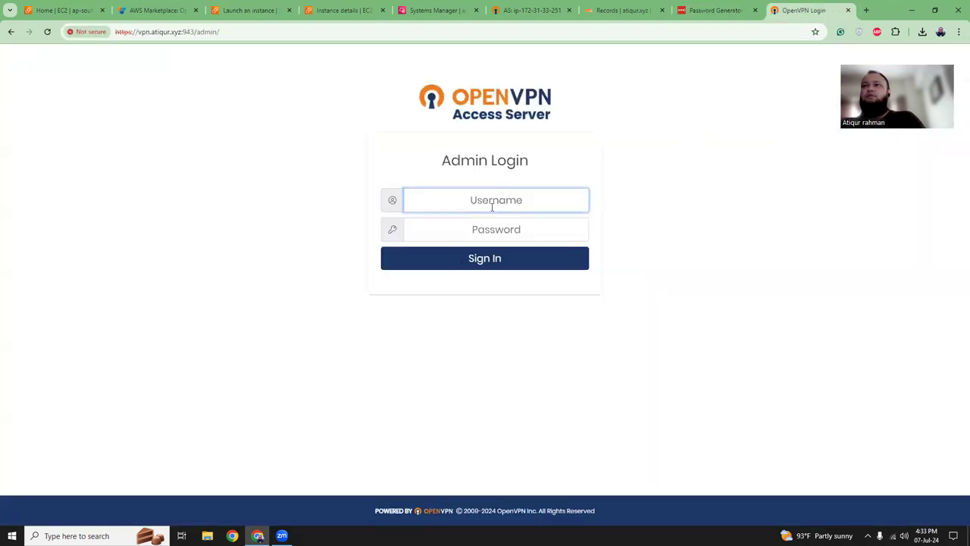
pyautogui.hotkey('ctrl', '6')
pyautogui.hotkey('ctrl', 'w')
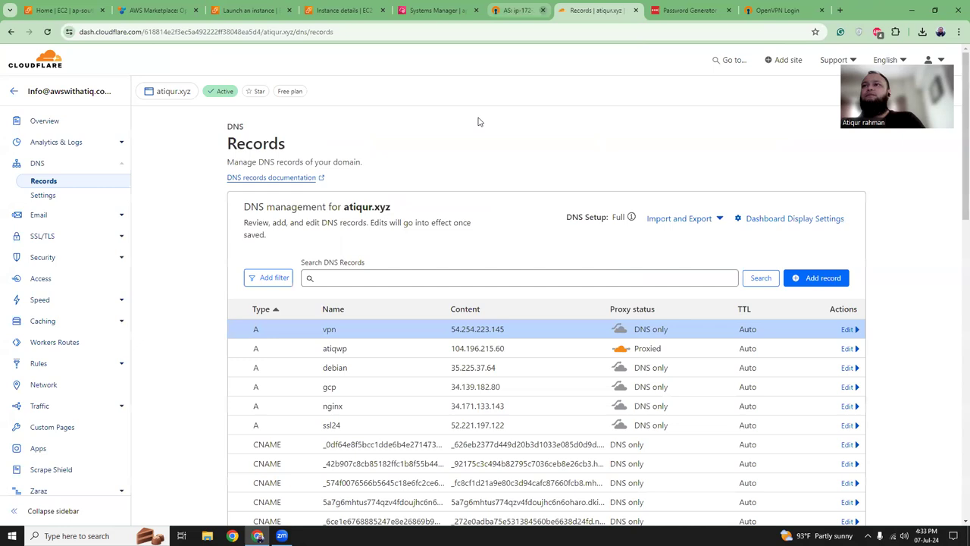
pyautogui.hotkey('ctrl', '9')
# - Sign in at vpn.atiqur.xyz as openvpn, reaching the Status Overview page
pyautogui.write('openvpn')
pyautogui.press('Tab')
pyautogui.hotkey('ctrl', 'v')
pyautogui.click(502, 258)
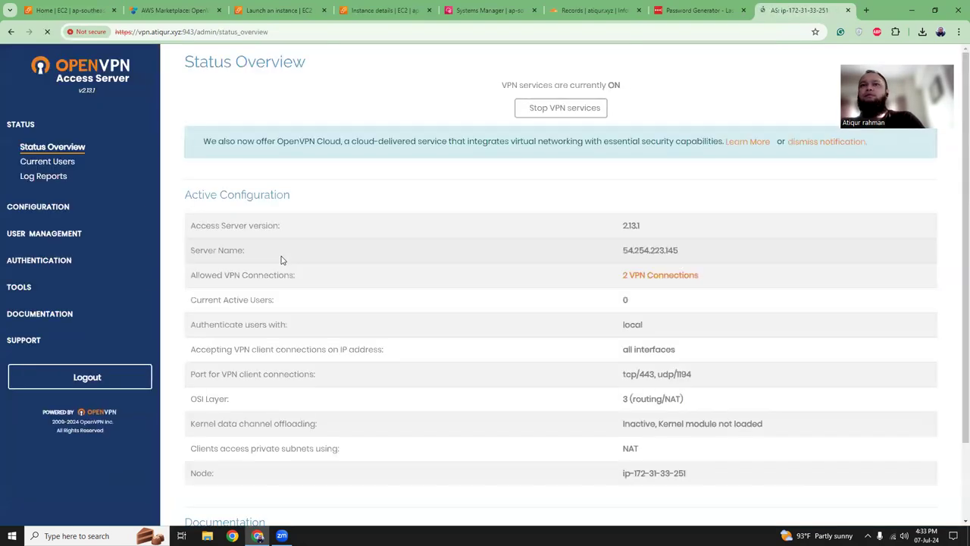
pyautogui.moveTo(238, 140); pyautogui.dragTo(377, 144)
pyautogui.click(541, 149)
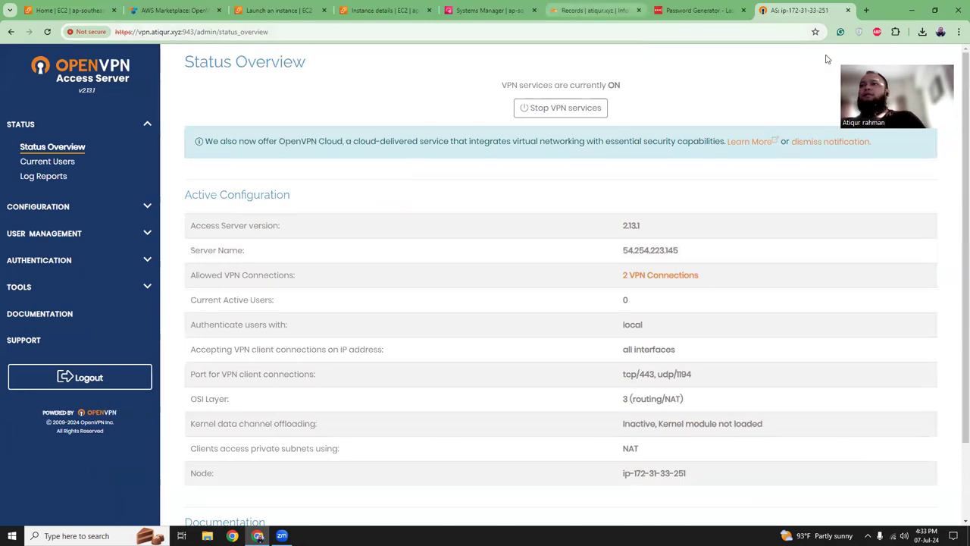
pyautogui.hotkey('ctrl', '5')
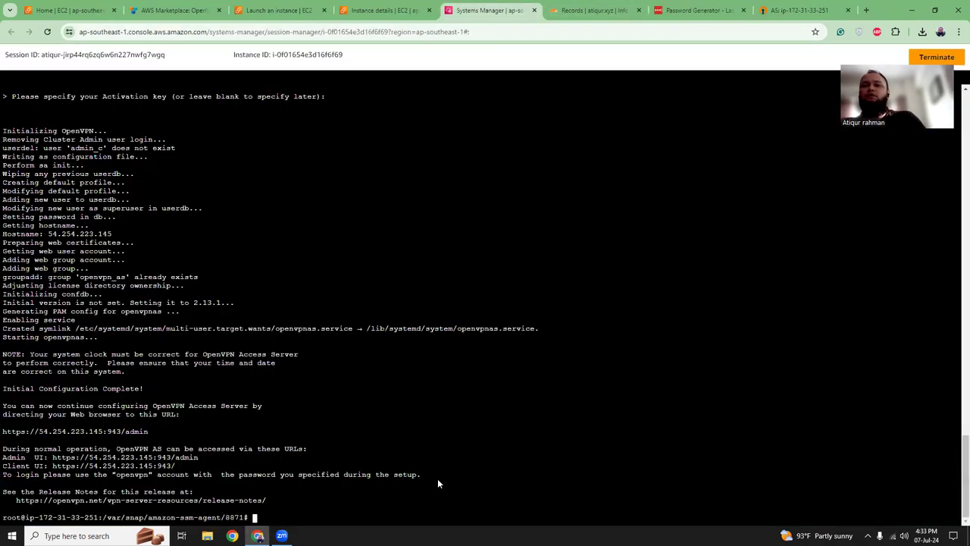
# - Search Google for 'openvpn ssl with letsencrypt'
pyautogui.hotkey('ctrl', 't')
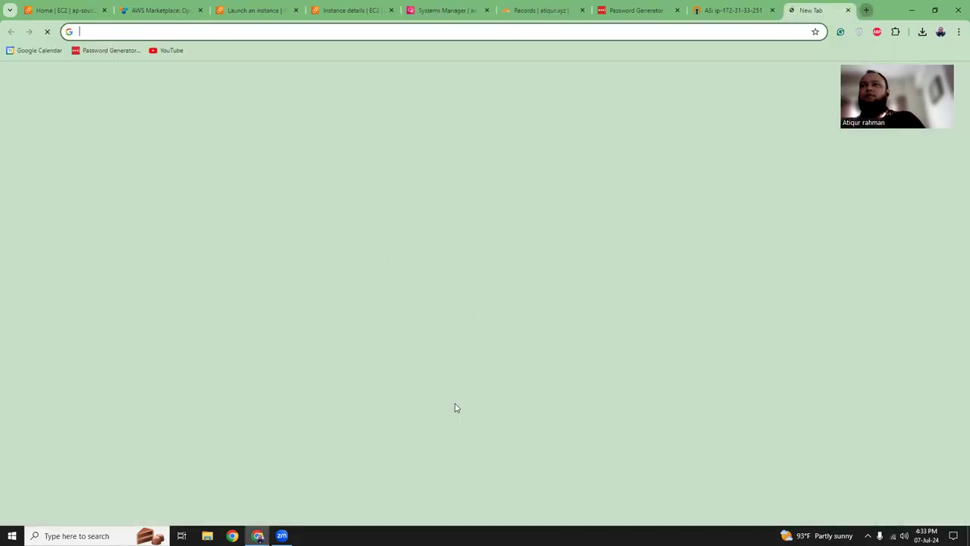
pyautogui.write('openvpm')
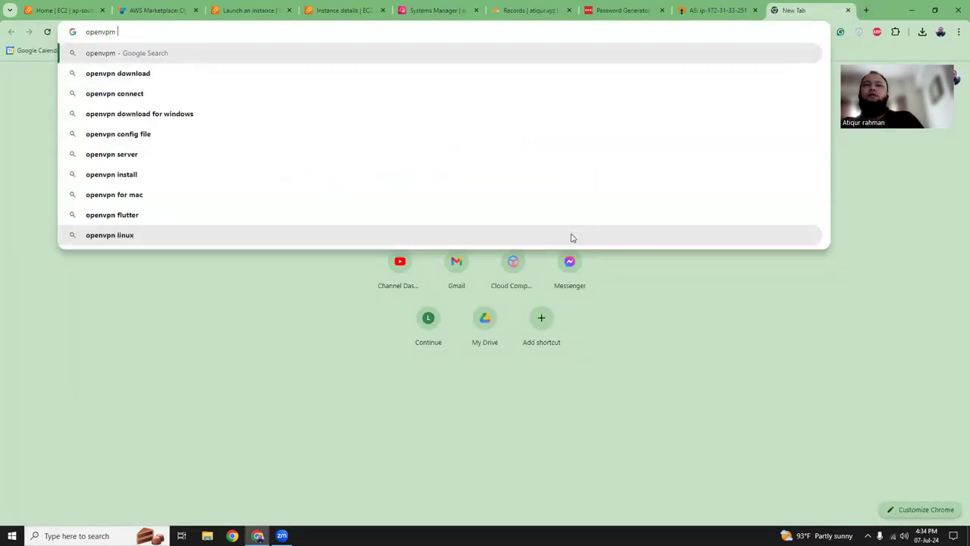
pyautogui.press('BackSpace')
pyautogui.press('BackSpace')
pyautogui.write('n ')
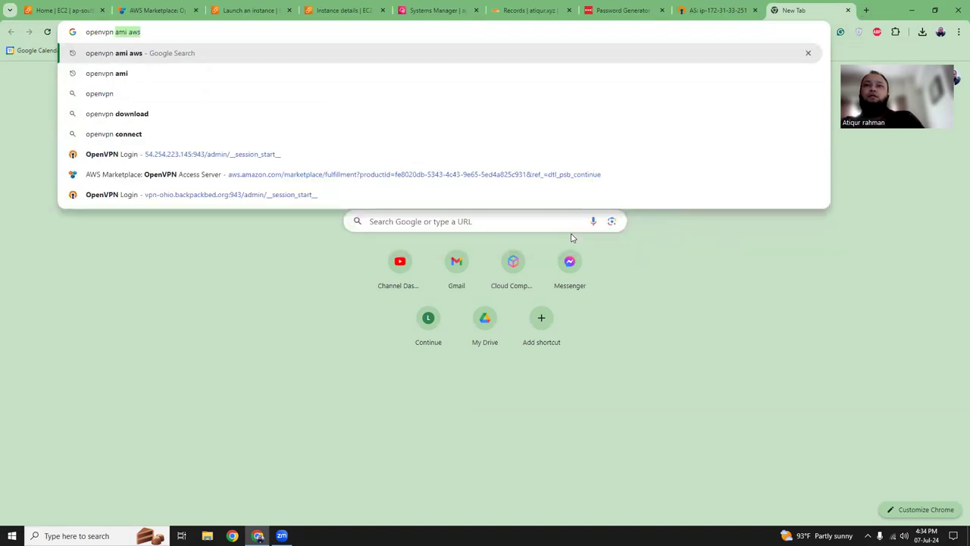
pyautogui.write('s')
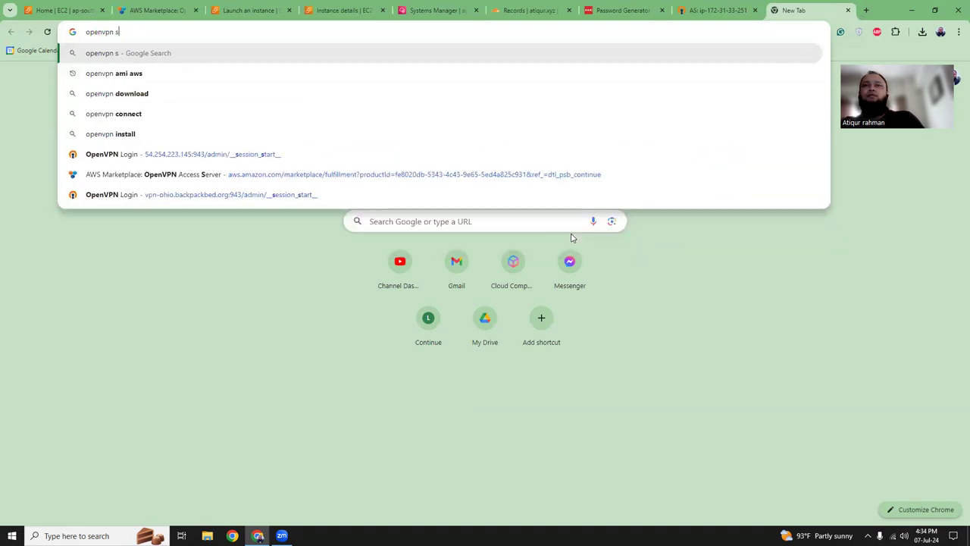
pyautogui.write('sl with lets')
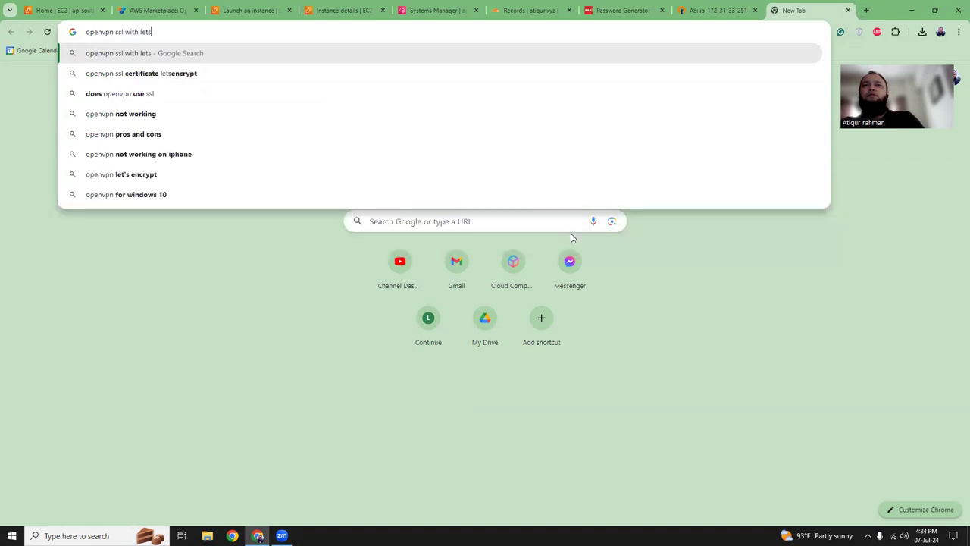
pyautogui.write('encrypt')
pyautogui.press('Return')
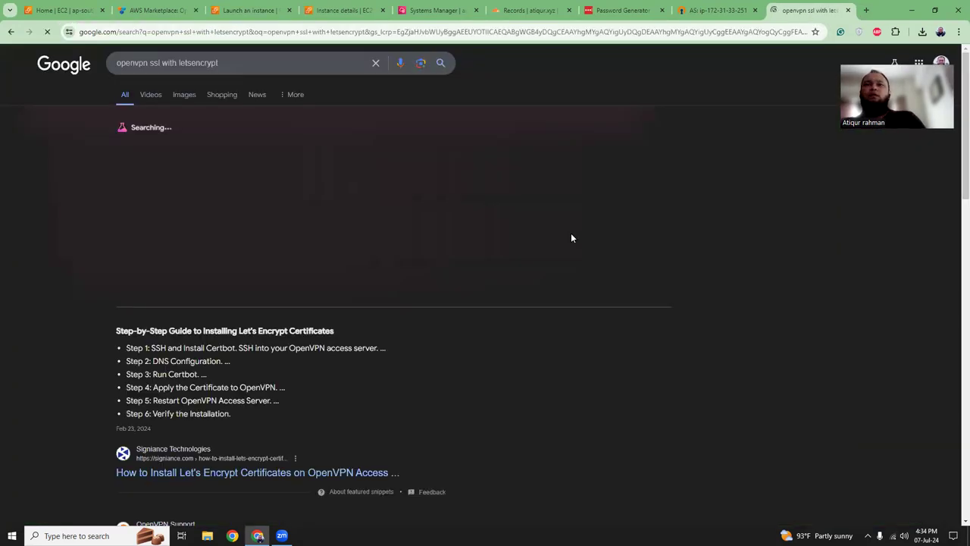
pyautogui.scroll(-3, 344, 285)
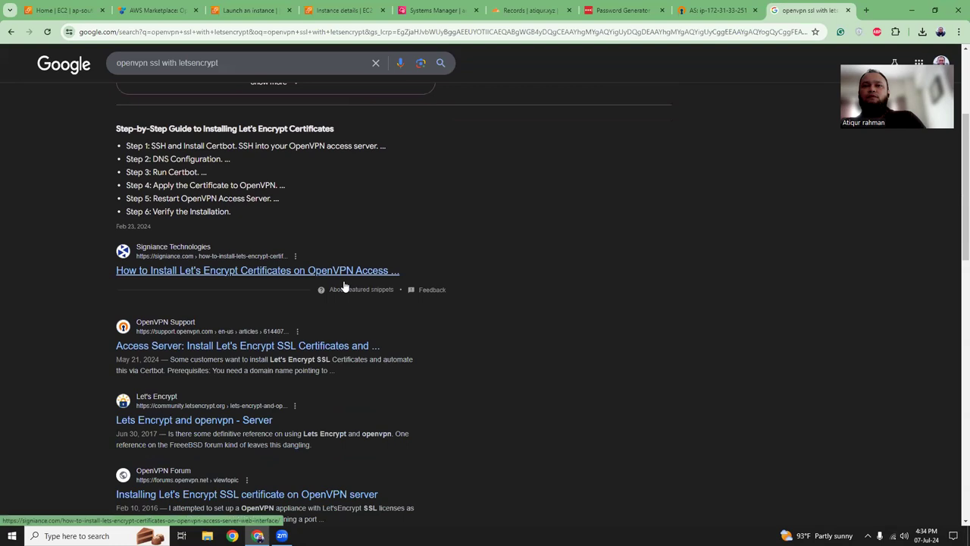
pyautogui.scroll(-1, 303, 282)
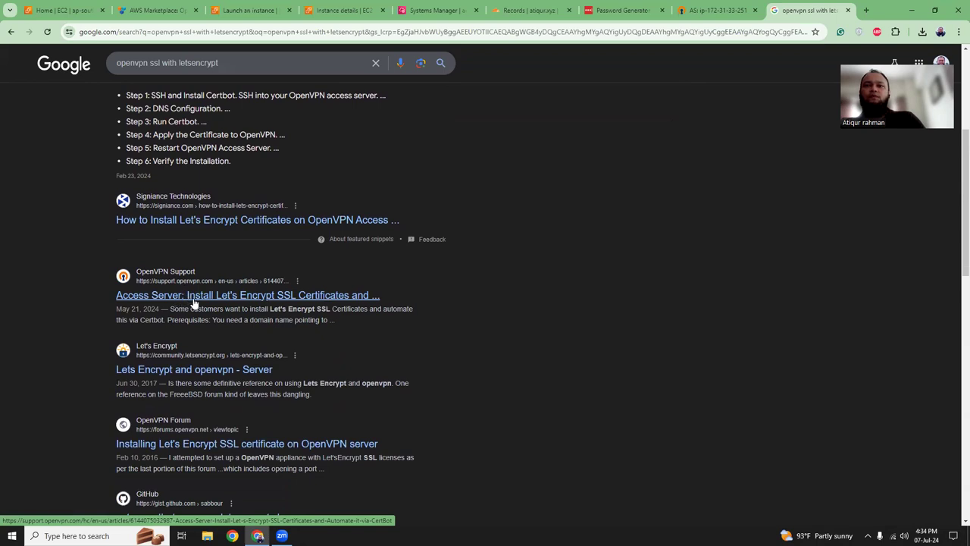
pyautogui.scroll(-1, 194, 301)
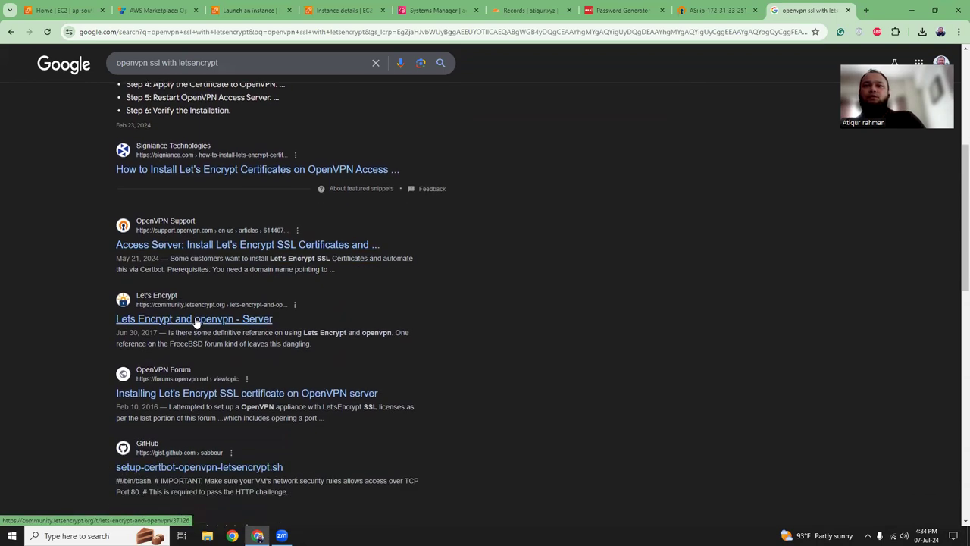
# - Open the OpenVPN Support article and the Let's Encrypt community thread in new tabs
pyautogui.rightClick(196, 247)
pyautogui.click(219, 253)
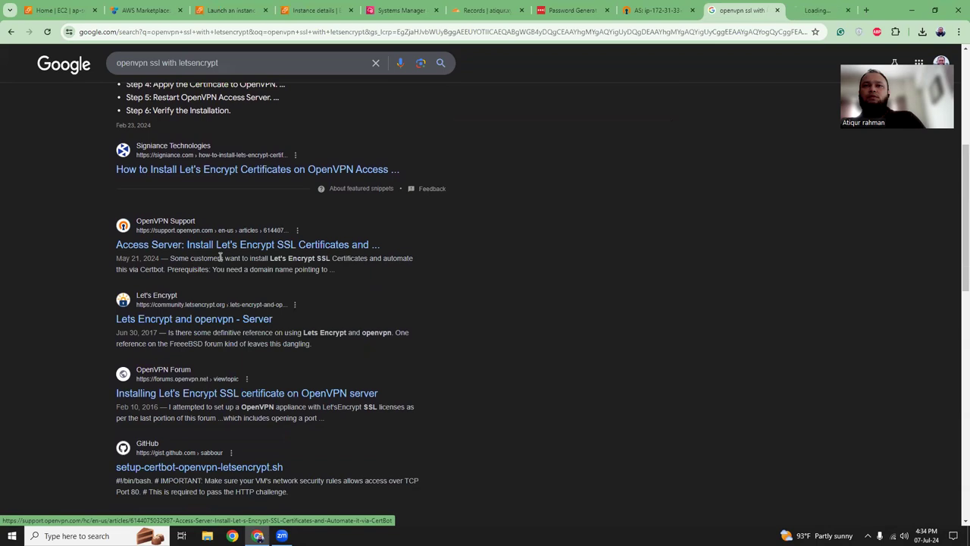
pyautogui.rightClick(215, 319)
pyautogui.click(227, 325)
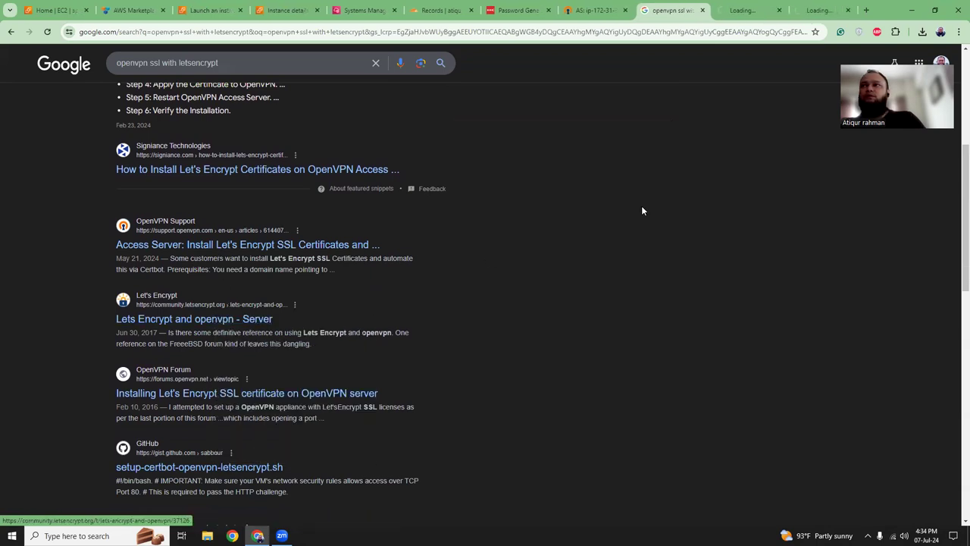
# - Copy the Ubuntu 'sudo su / apt install certbot' block from the article's Step 1, then return to the terminal
pyautogui.hotkey('ctrl', 'Tab')
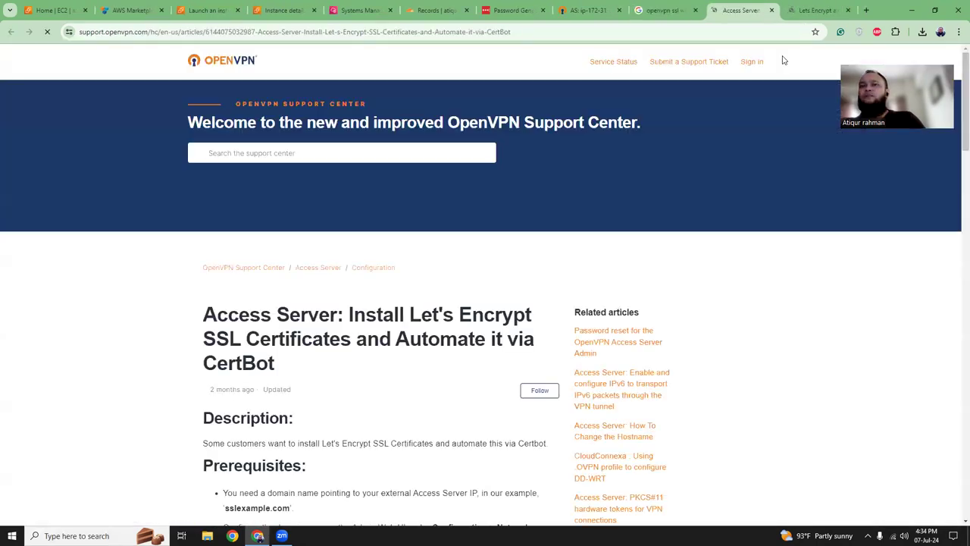
pyautogui.scroll(-6, 433, 314)
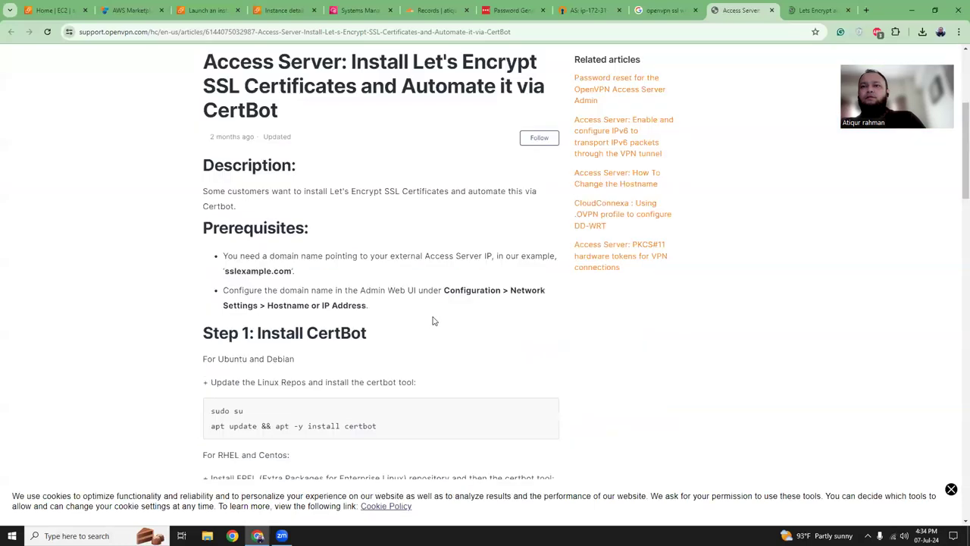
pyautogui.scroll(-14, 433, 320)
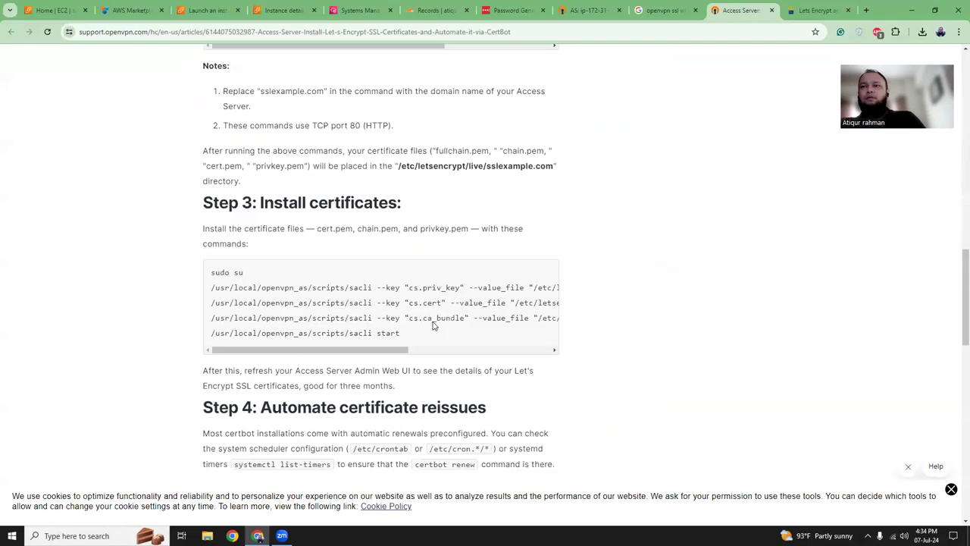
pyautogui.scroll(20, 434, 326)
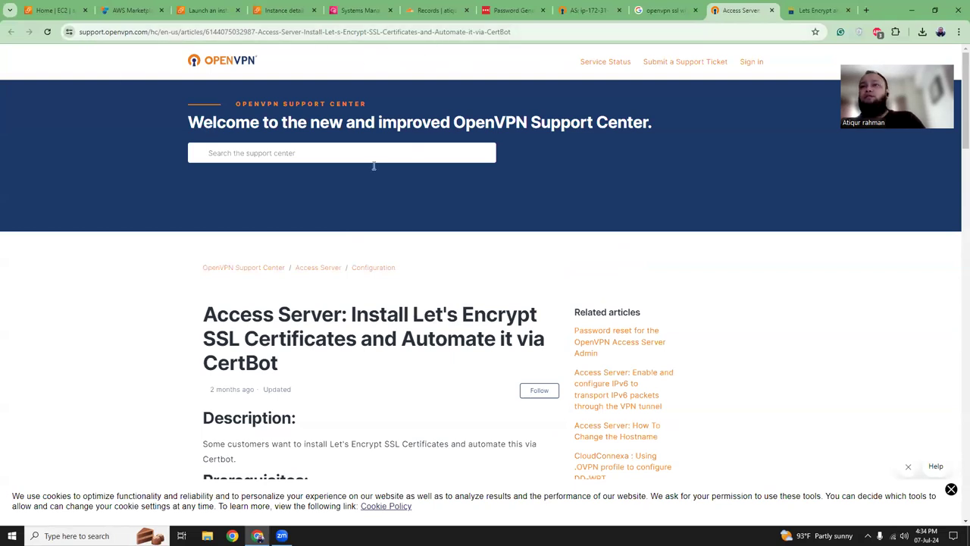
pyautogui.scroll(-6, 402, 235)
pyautogui.scroll(-3, 402, 236)
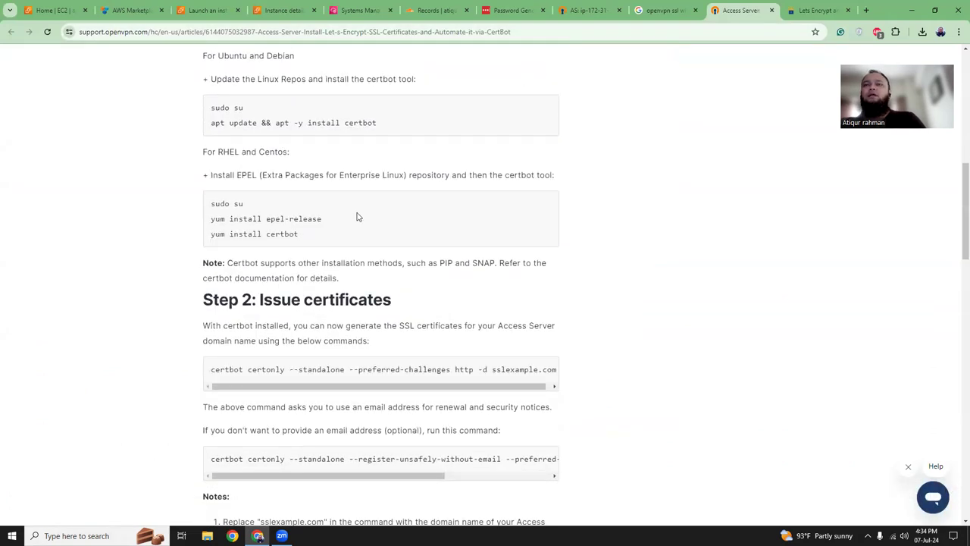
pyautogui.moveTo(211, 111); pyautogui.dragTo(378, 123)
pyautogui.hotkey('ctrl', 'c')
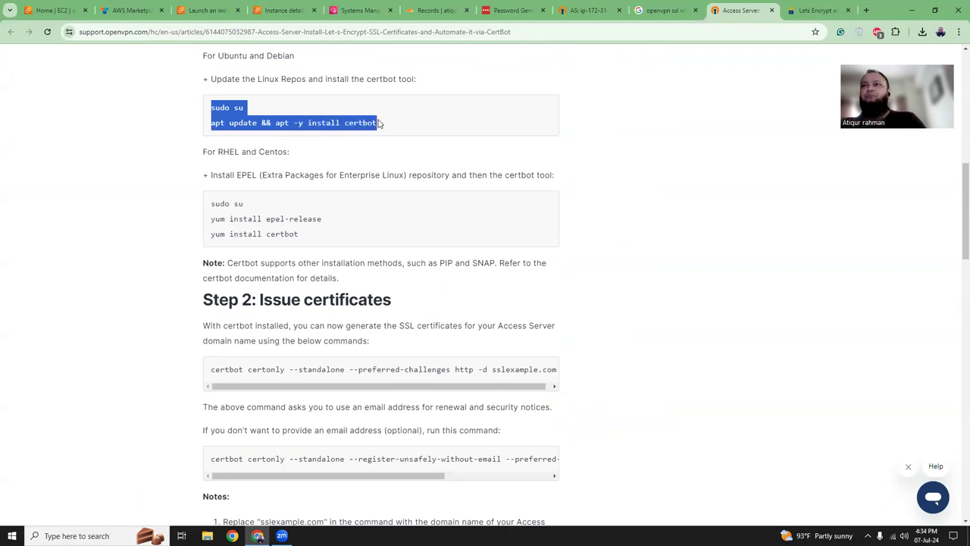
pyautogui.click(361, 10)
# - Paste and run the copied commands in the Session Manager terminal to become root
pyautogui.rightClick(458, 405)
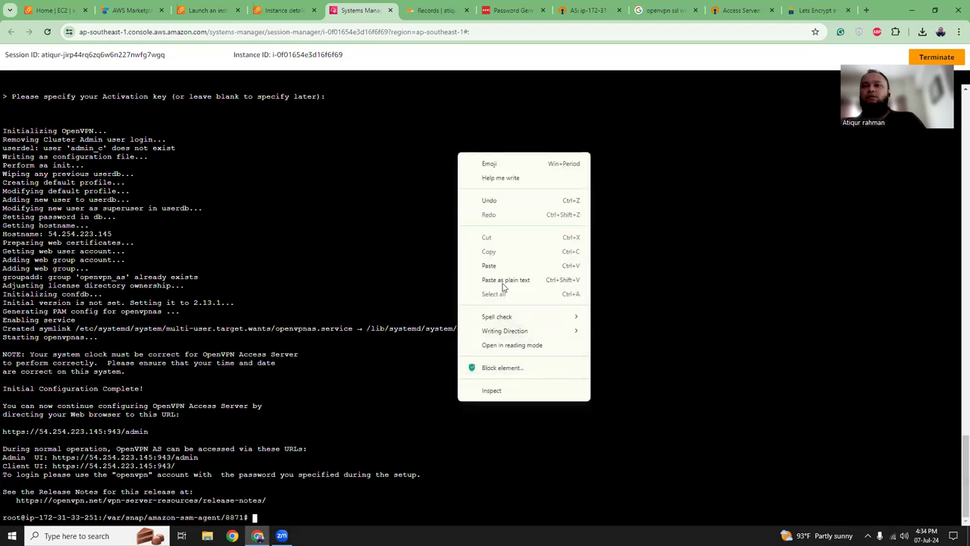
pyautogui.click(502, 280)
pyautogui.press('Return')
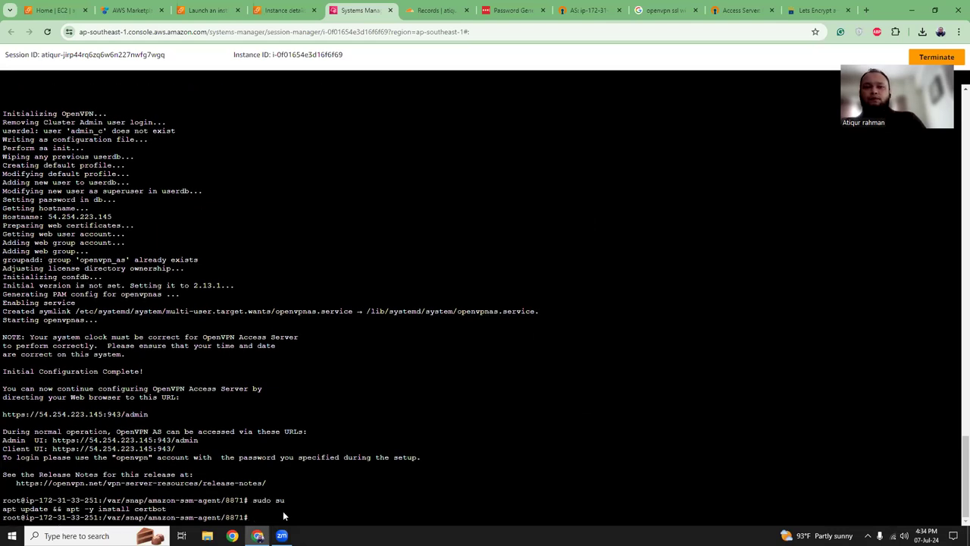
pyautogui.moveTo(3, 511); pyautogui.dragTo(127, 500)
# - Close the Let's Encrypt community thread and select only the apt certbot install line
pyautogui.hotkey('ctrl', '9')
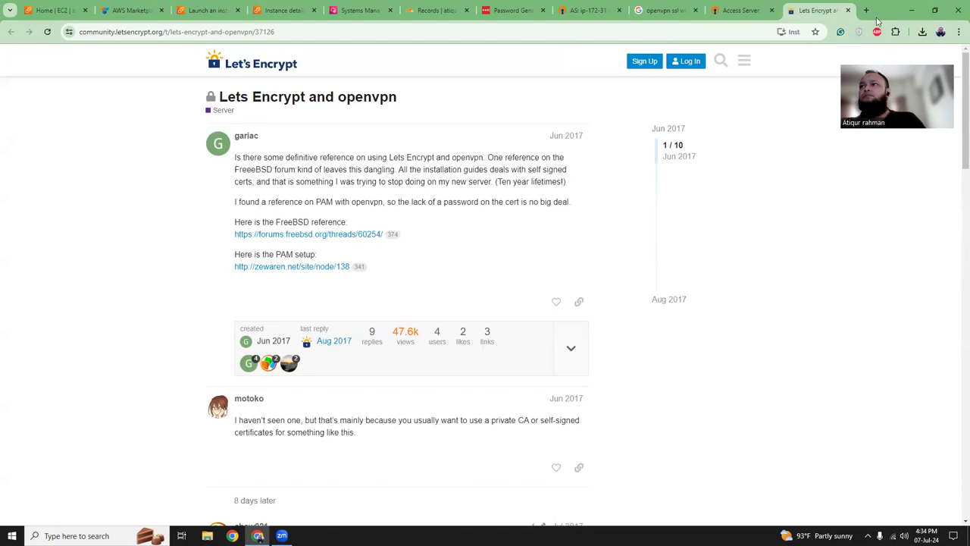
pyautogui.hotkey('ctrl', 'w')
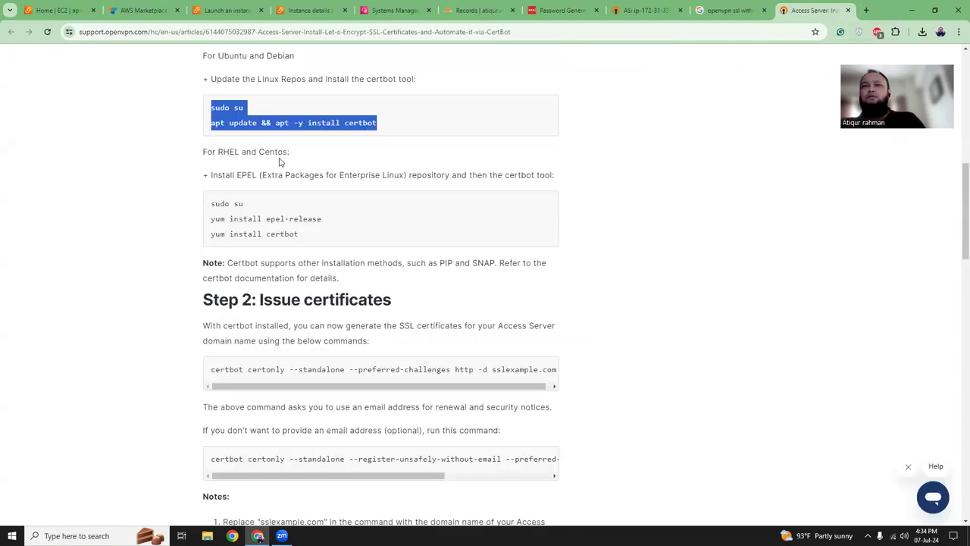
pyautogui.click(215, 127)
pyautogui.moveTo(212, 126); pyautogui.dragTo(386, 132)
pyautogui.hotkey('ctrl', 'c')
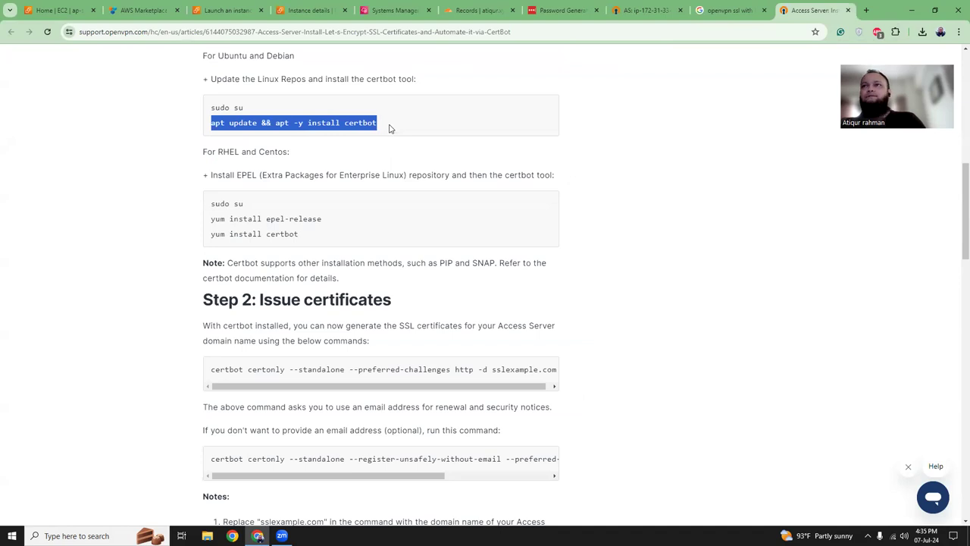
# - Clear the terminal, run the apt certbot install command, then scroll the article to Step 2
pyautogui.click(393, 12)
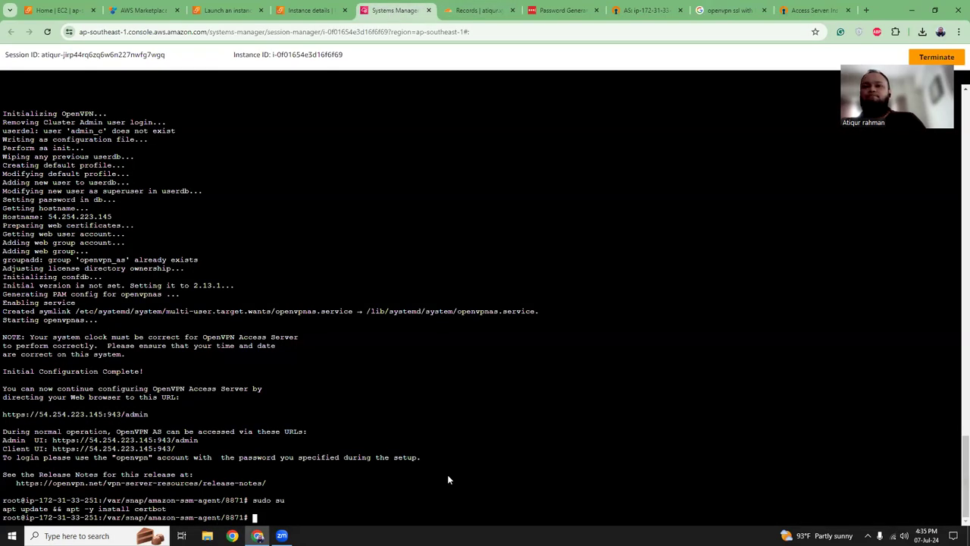
pyautogui.write('clear')
pyautogui.press('Return')
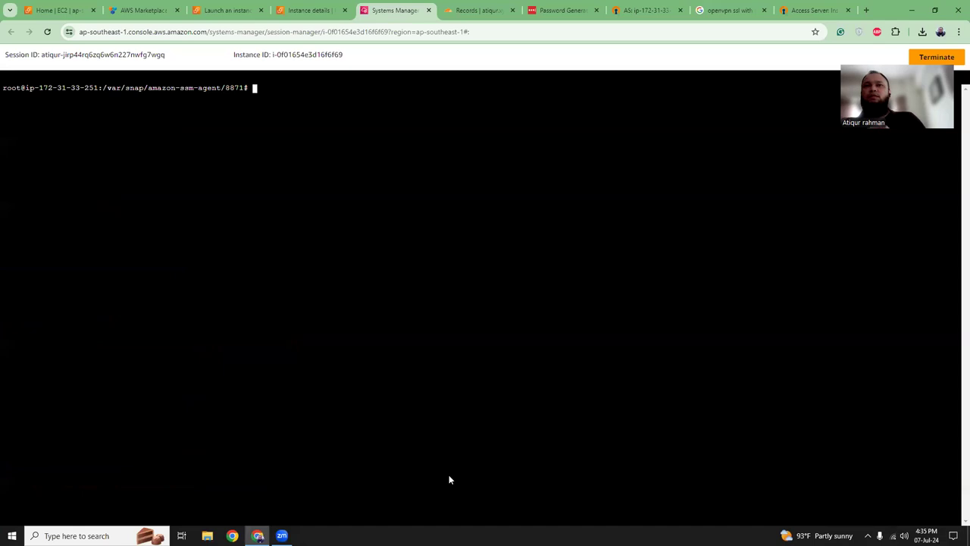
pyautogui.rightClick(326, 223)
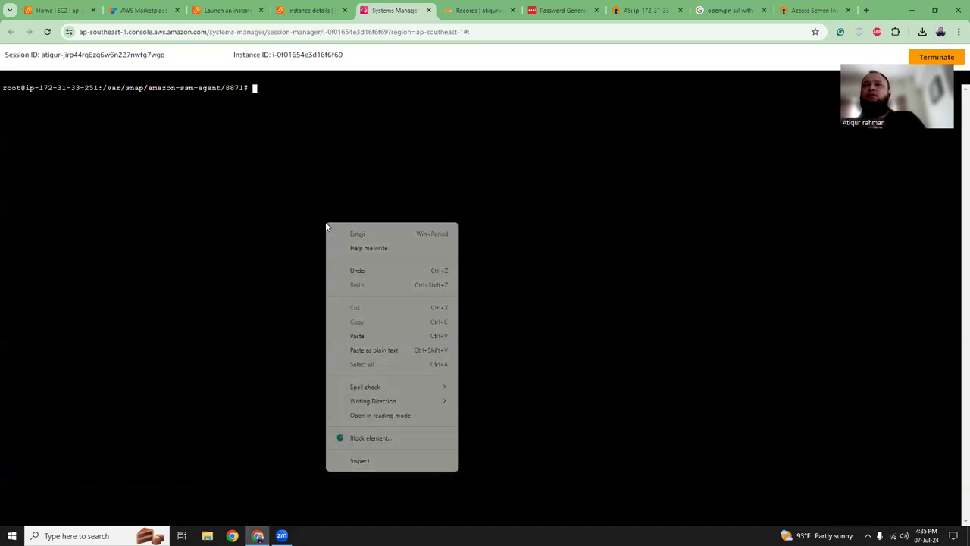
pyautogui.click(352, 349)
pyautogui.press('Return')
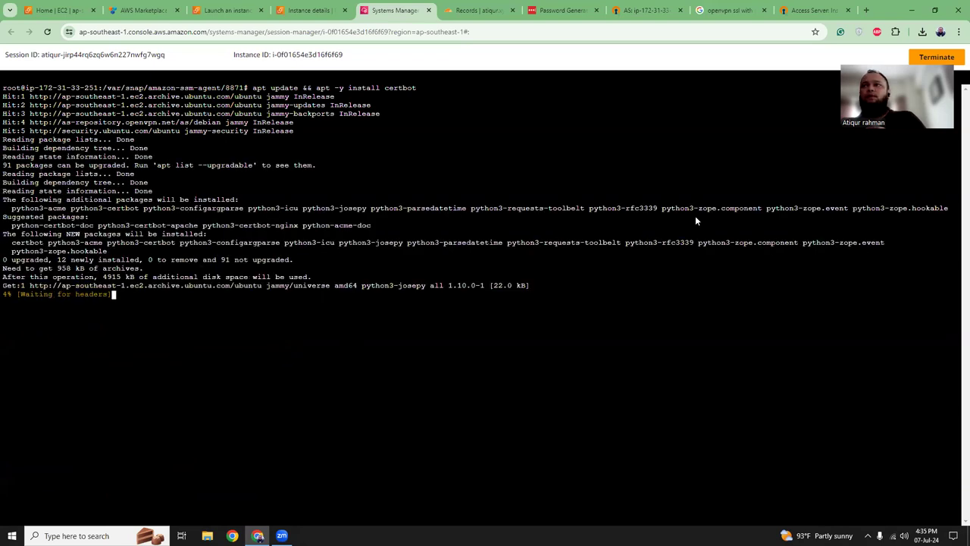
pyautogui.click(813, 10)
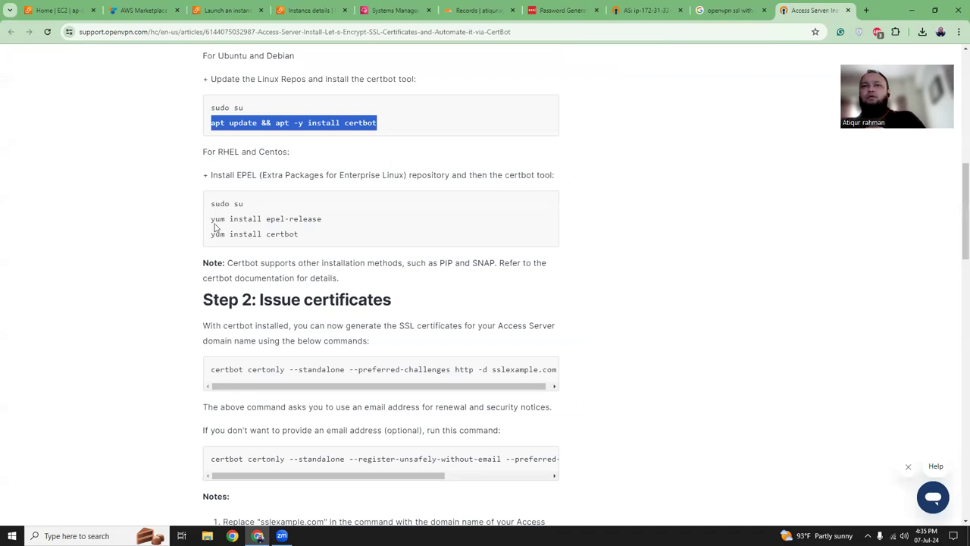
pyautogui.scroll(-1, 281, 256)
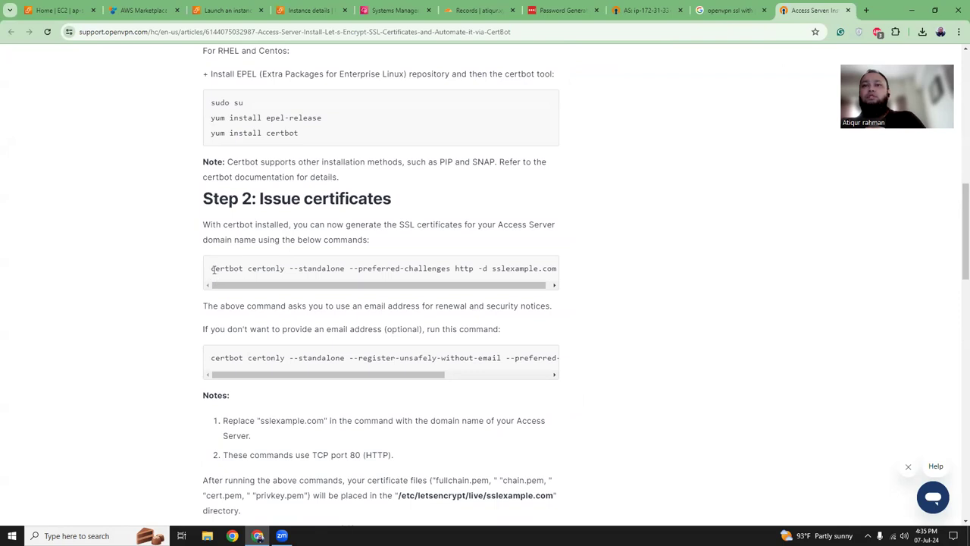
# - Copy the certbot certonly --standalone command into a new Notepad window
pyautogui.moveTo(211, 269); pyautogui.dragTo(482, 270)
pyautogui.hotkey('ctrl', 'c')
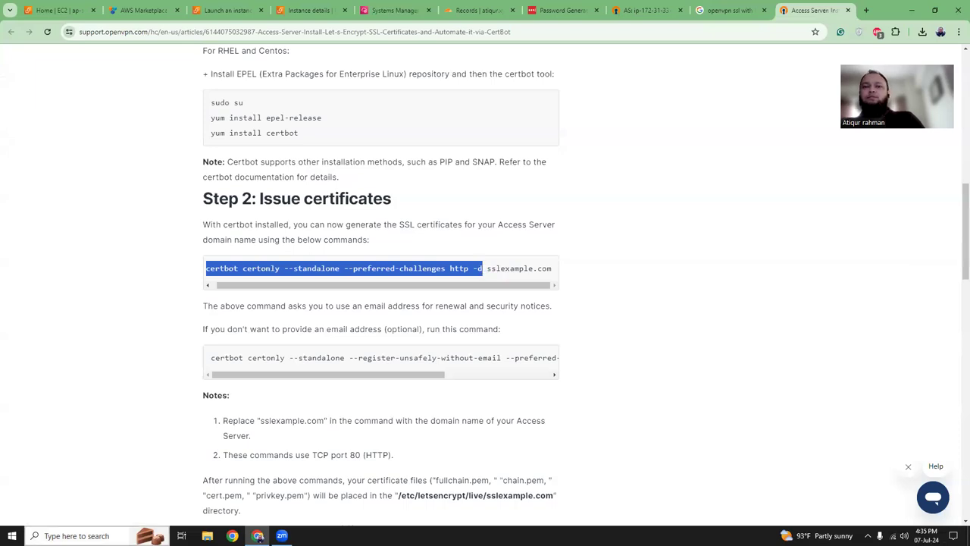
pyautogui.click(83, 535)
pyautogui.click(235, 326)
pyautogui.hotkey('ctrl', 'v')
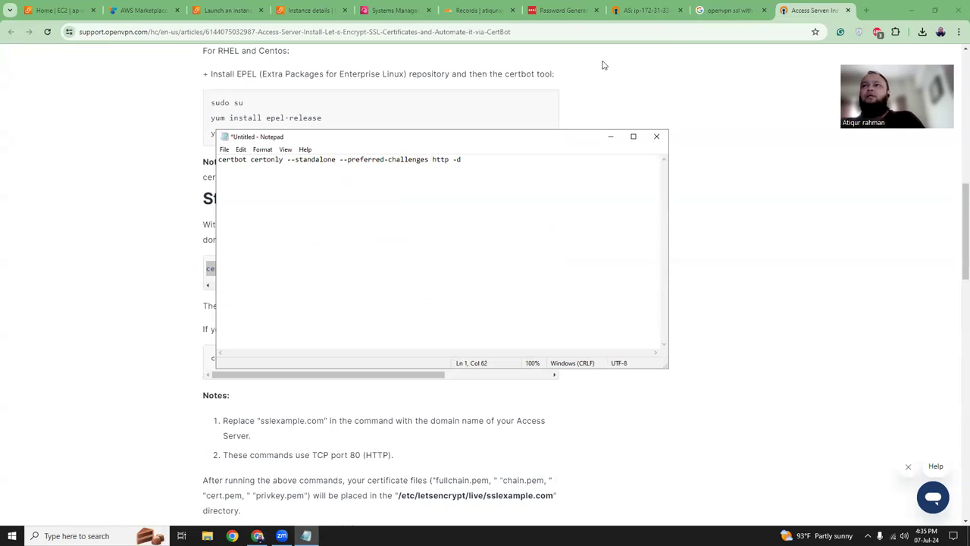
# - Copy vpn.atiqur.xyz from the admin page URL and paste it after -d in the command
pyautogui.click(644, 10)
pyautogui.click(207, 32)
pyautogui.click(207, 31)
pyautogui.moveTo(140, 32); pyautogui.dragTo(174, 32)
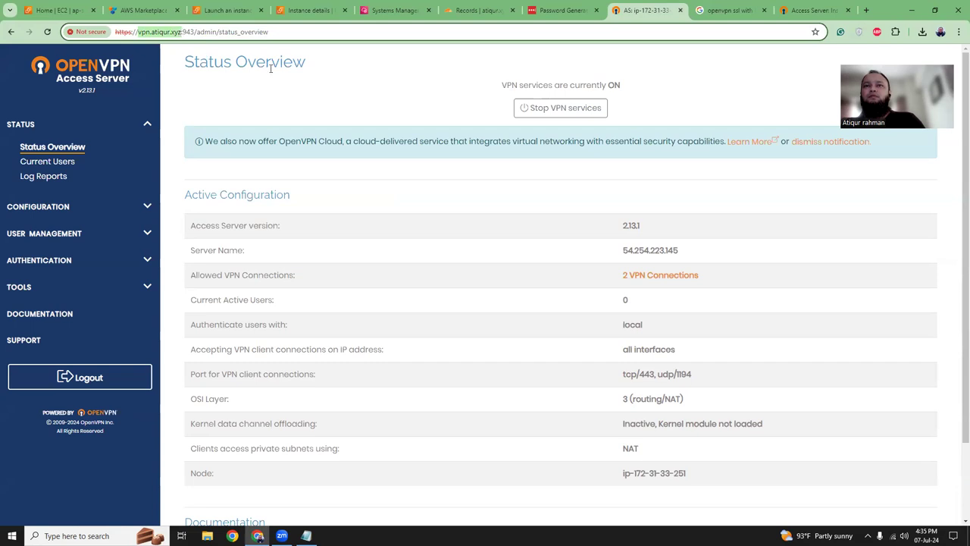
pyautogui.click(307, 535)
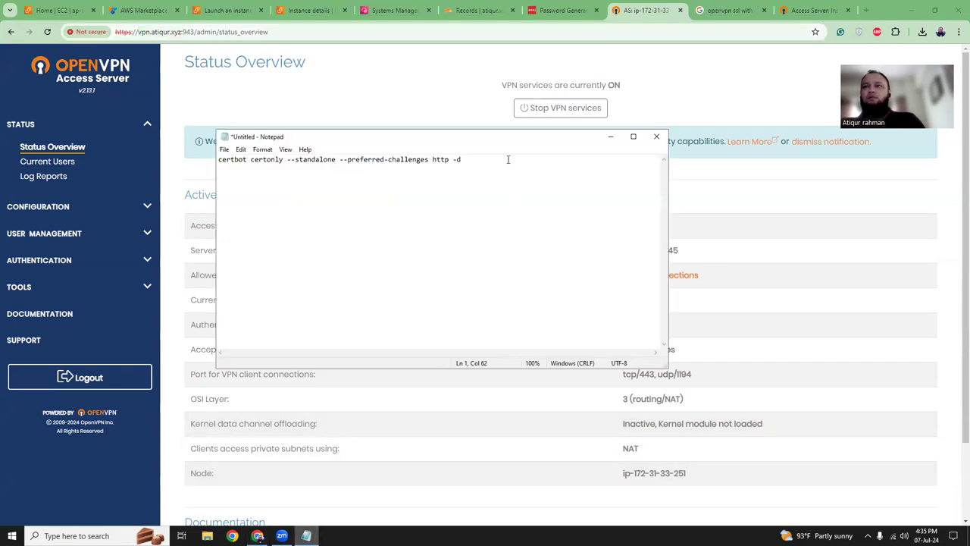
pyautogui.write('vpn.atiqur.xyz')
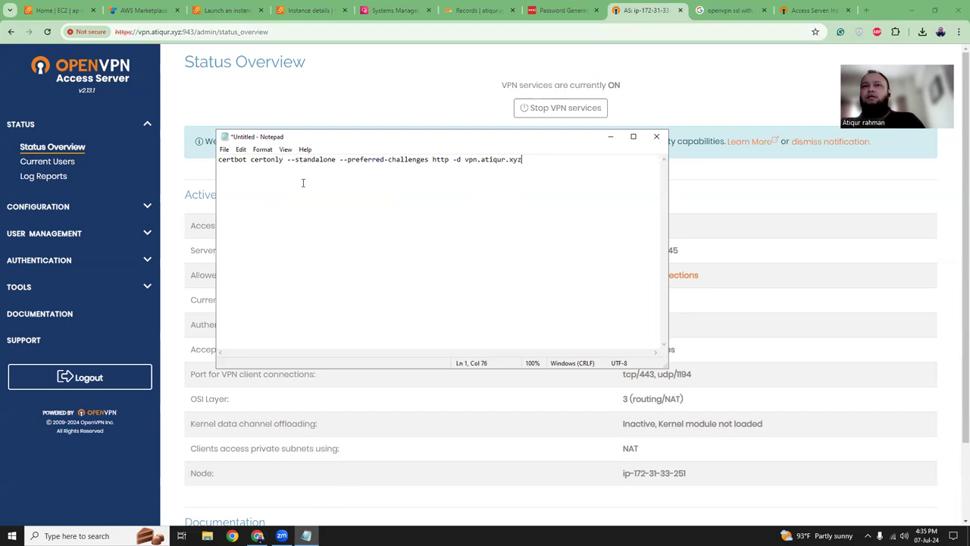
pyautogui.hotkey('shift', 'Home')
pyautogui.hotkey('ctrl', 'c')
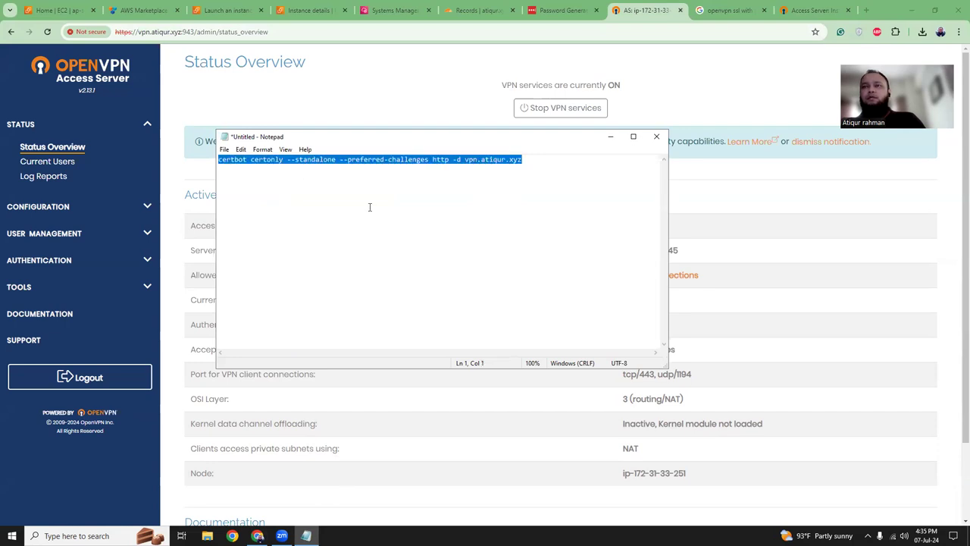
pyautogui.click(325, 12)
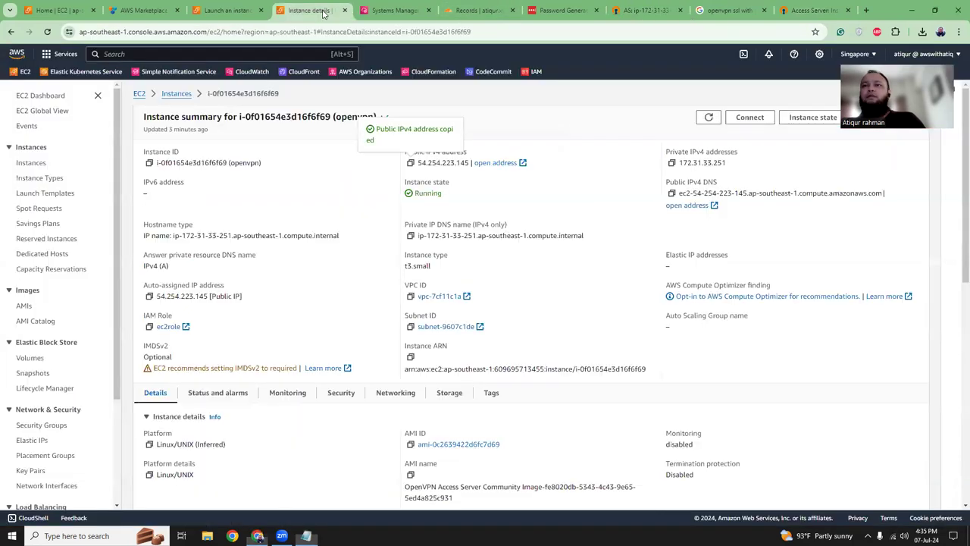
# - Confirm the instance's security group has port 80 open in its inbound rules
pyautogui.click(339, 393)
pyautogui.scroll(-3, 369, 326)
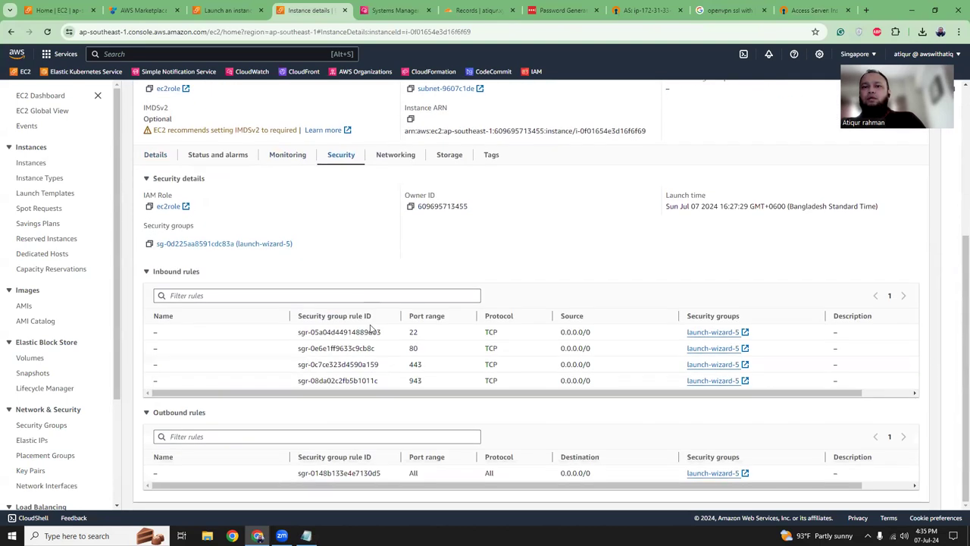
pyautogui.moveTo(410, 347); pyautogui.dragTo(430, 351)
pyautogui.click(434, 352)
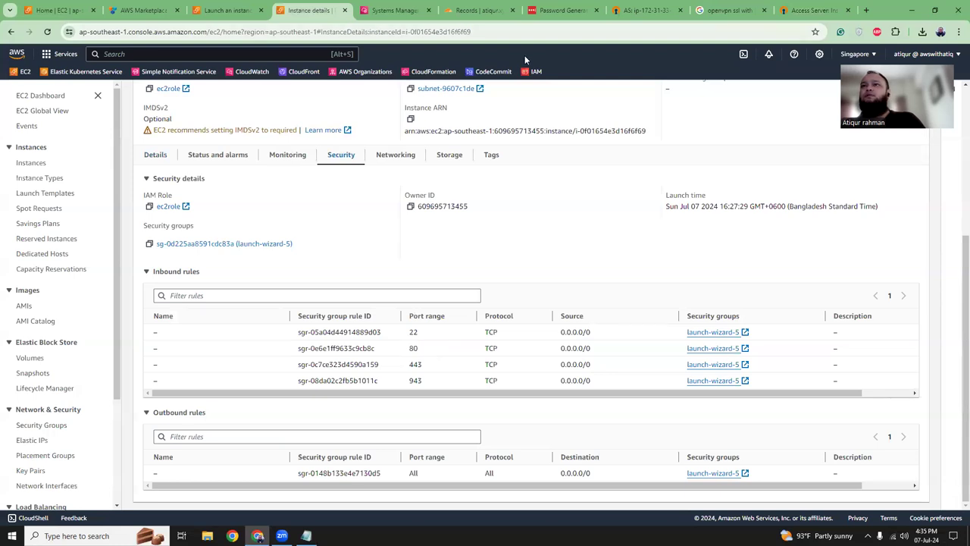
# - Run the certbot command, enter a notification e-mail address, and answer y to both prompts
pyautogui.click(394, 10)
pyautogui.rightClick(469, 486)
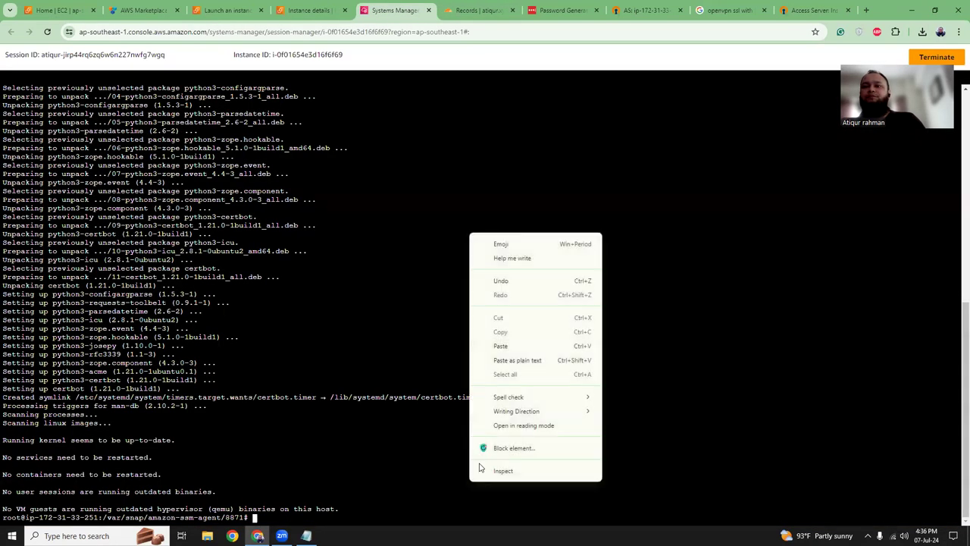
pyautogui.click(506, 362)
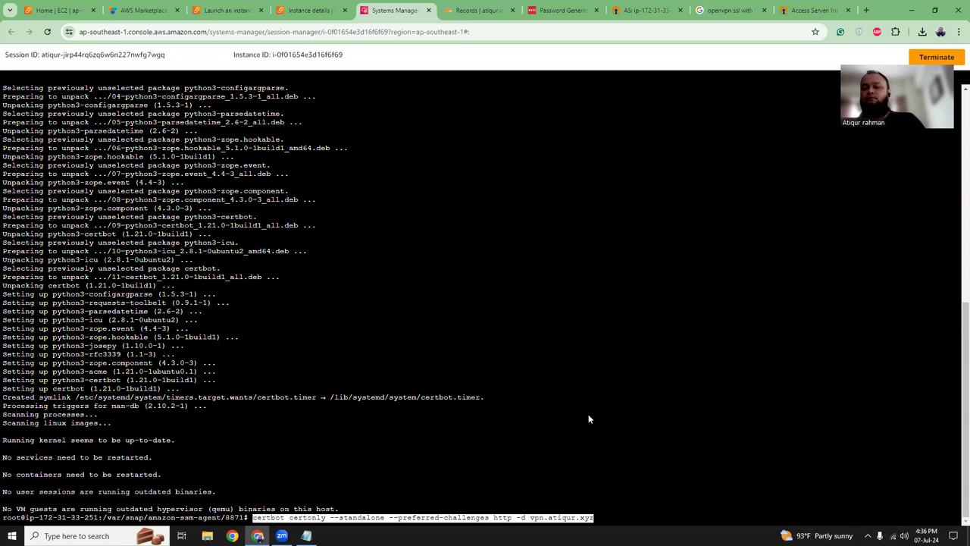
pyautogui.press('Return')
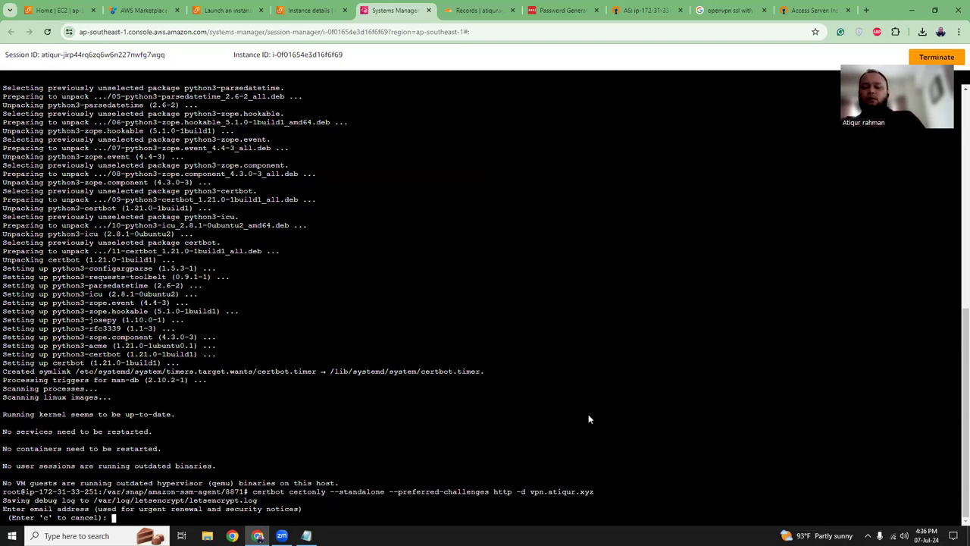
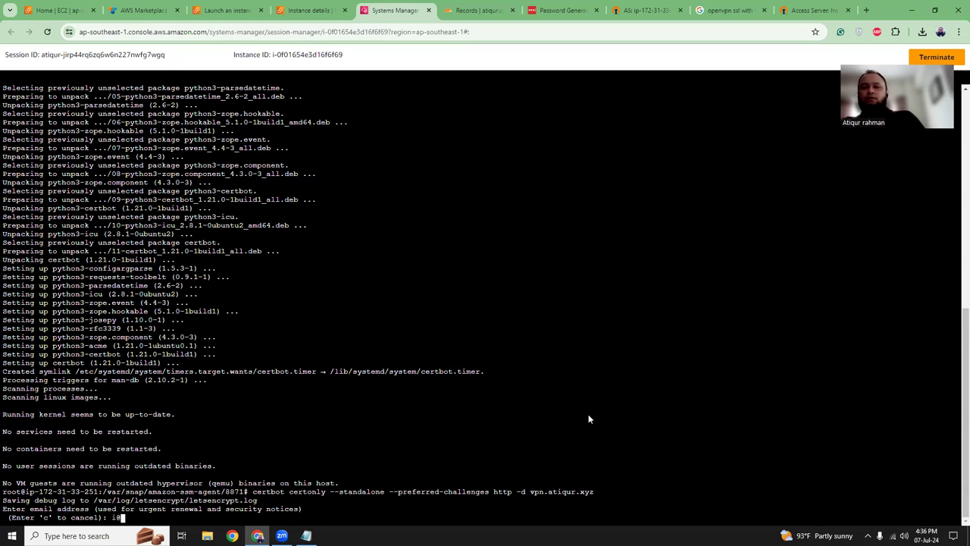
pyautogui.press('Return')
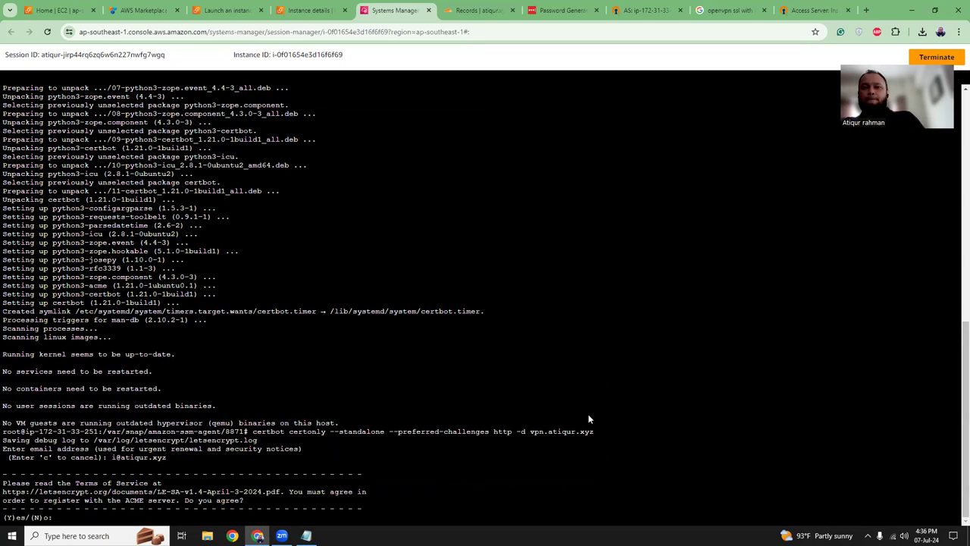
pyautogui.write('y')
pyautogui.press('Return')
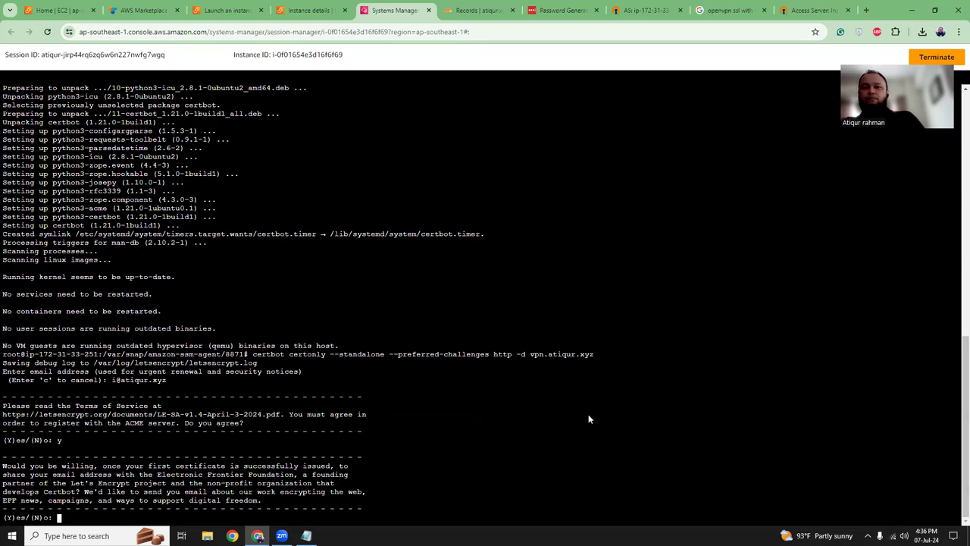
pyautogui.write('y')
pyautogui.press('Return')
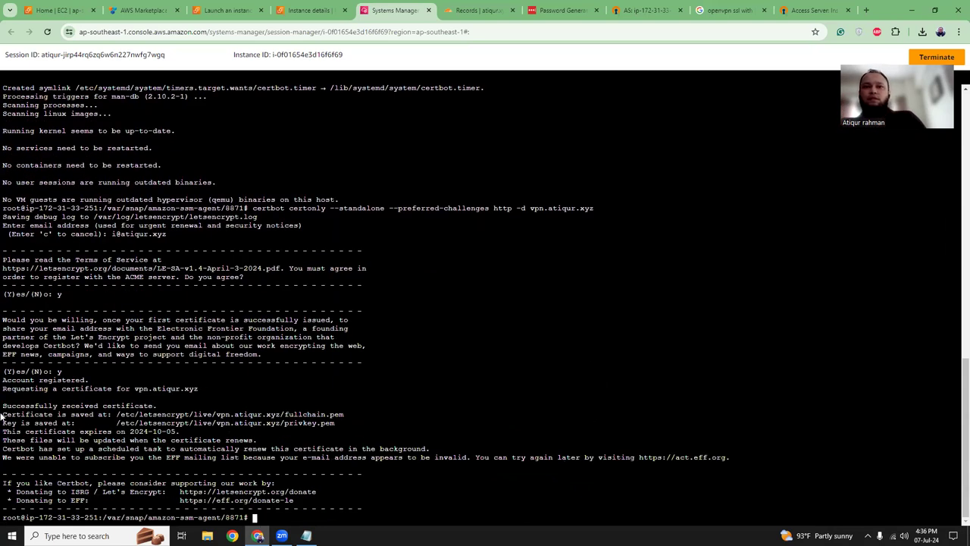
# - Review the result showing the certificate saved under /etc/letsencrypt/live/vpn.atiqur.xyz
pyautogui.moveTo(5, 415); pyautogui.dragTo(253, 419)
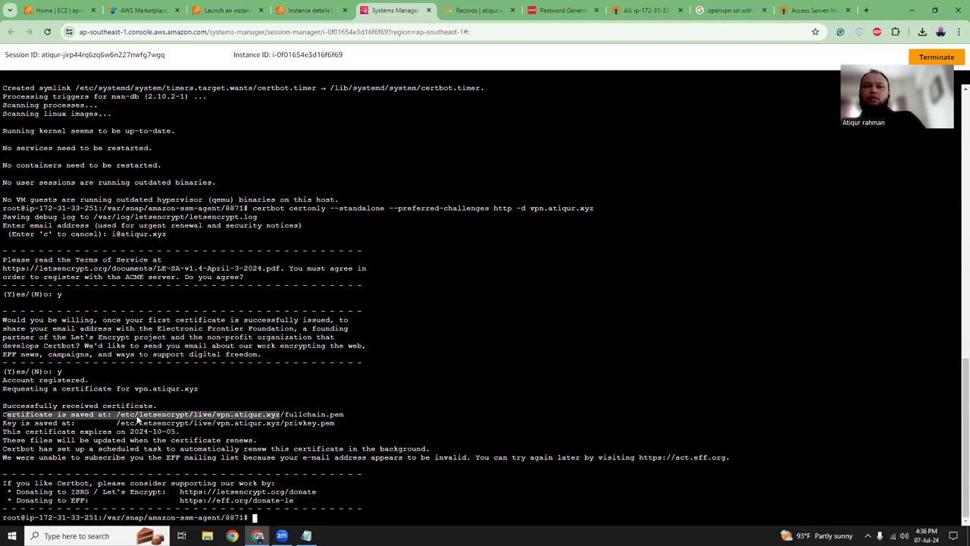
pyautogui.click(316, 423)
pyautogui.moveTo(335, 424); pyautogui.dragTo(94, 409)
pyautogui.click(197, 419)
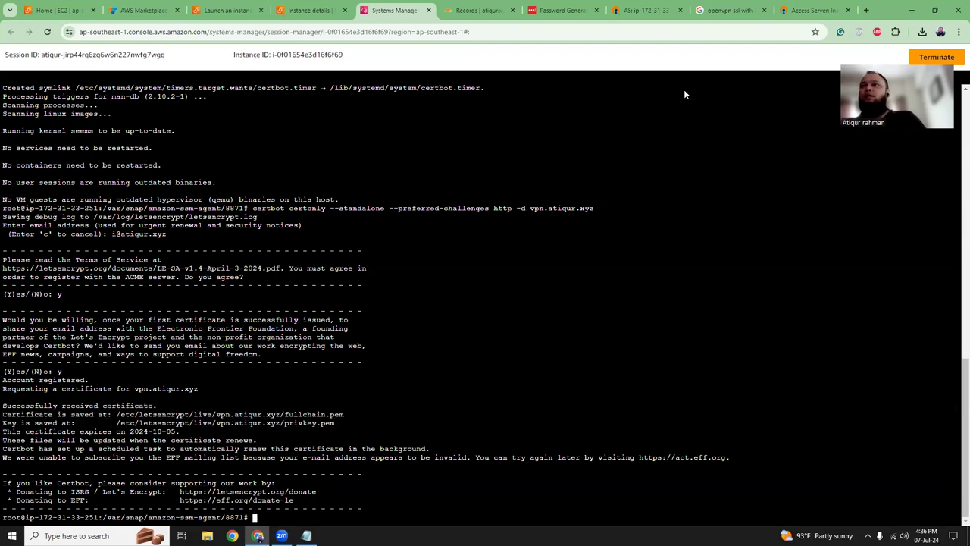
pyautogui.hotkey('ctrl', '9')
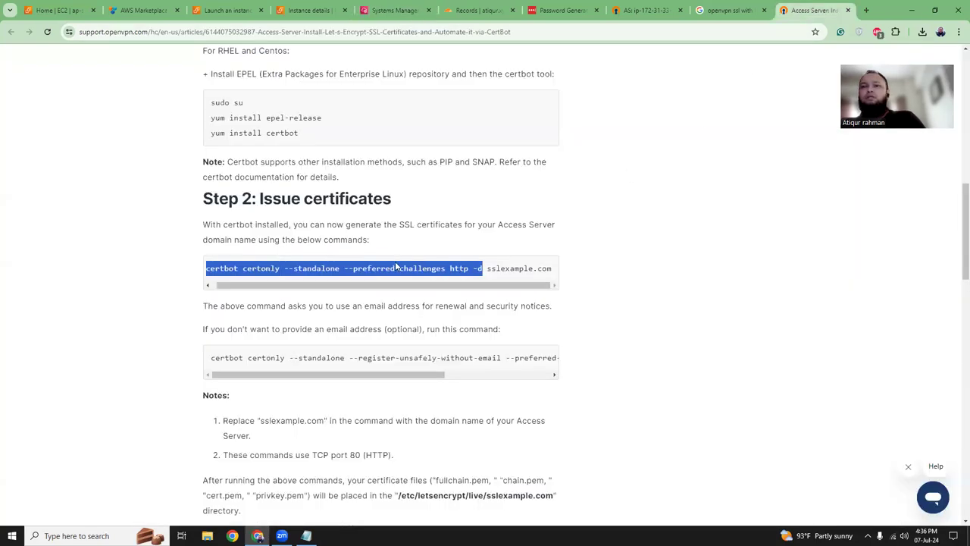
# - Copy the article's Step 3 sacli certificate install commands
pyautogui.scroll(-2, 391, 266)
pyautogui.moveTo(381, 276); pyautogui.dragTo(379, 276)
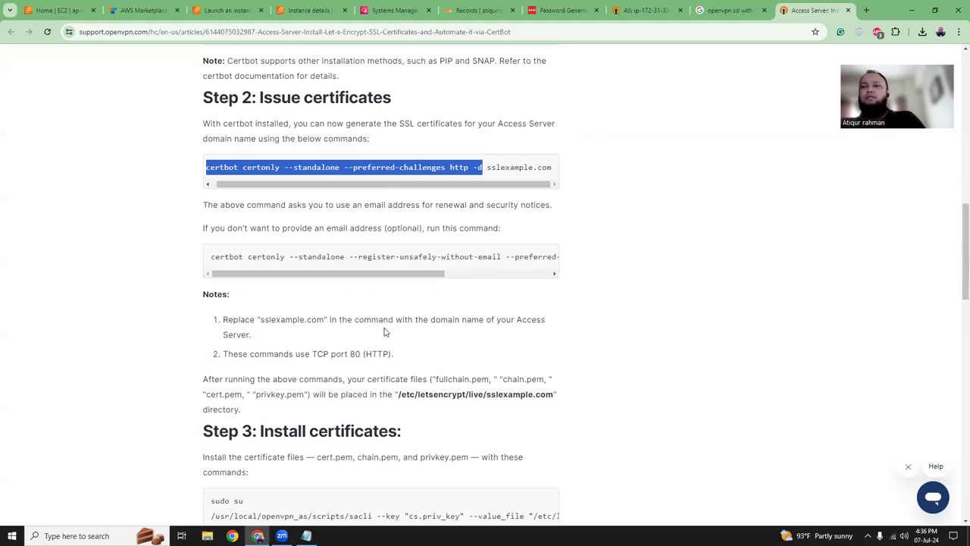
pyautogui.scroll(-3, 385, 331)
pyautogui.scroll(-1, 385, 327)
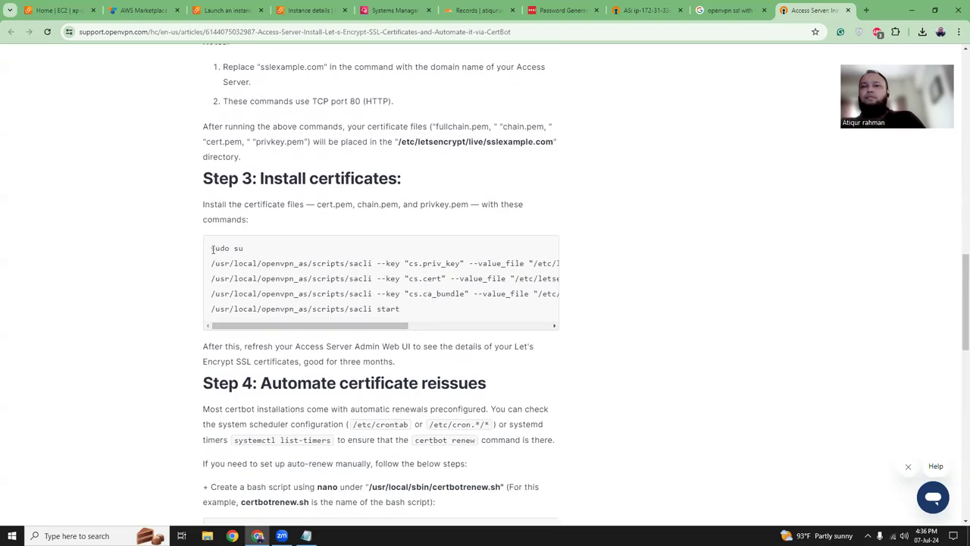
pyautogui.moveTo(212, 249); pyautogui.dragTo(399, 310)
pyautogui.rightClick(380, 312)
pyautogui.click(410, 319)
# - Paste the Step 3 commands into the maximized Notepad below the certbot line
pyautogui.click(306, 535)
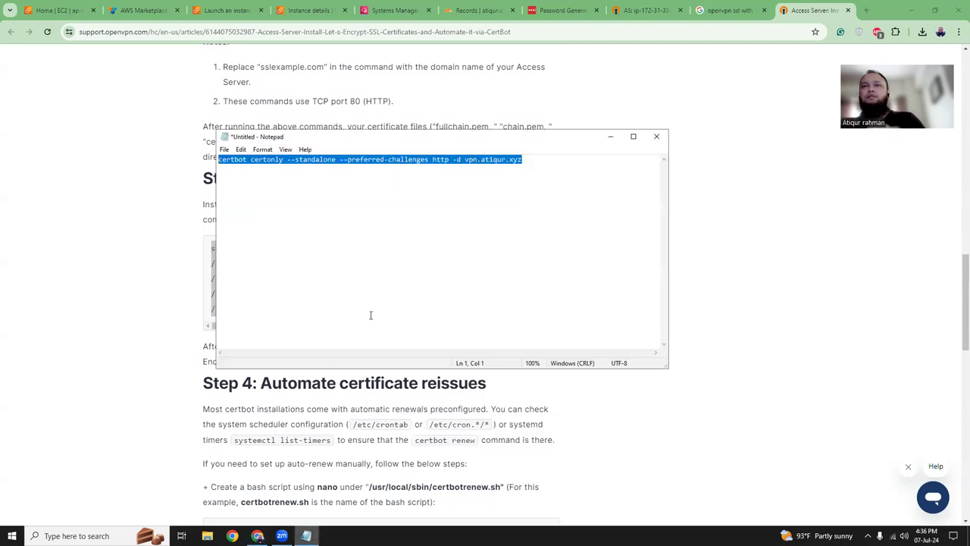
pyautogui.click(630, 136)
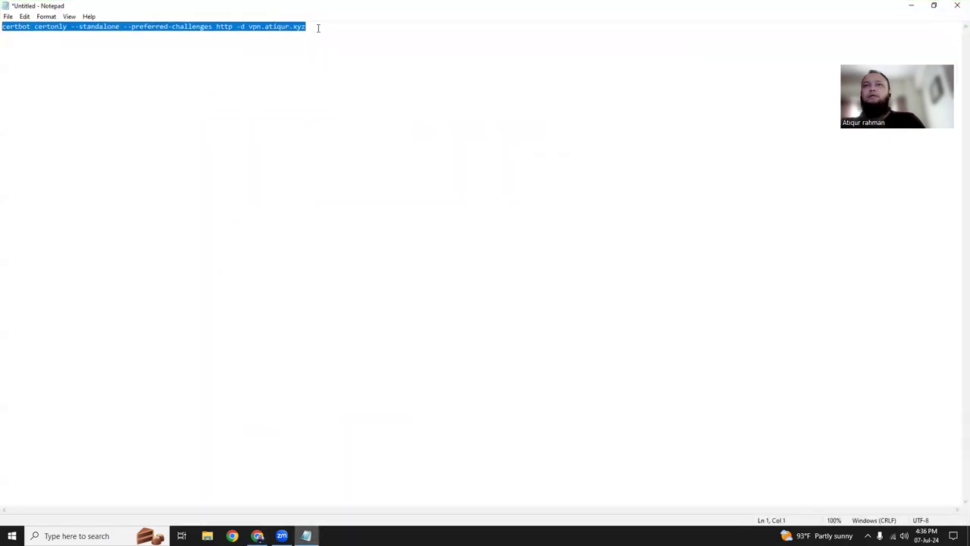
pyautogui.click(361, 59)
pyautogui.hotkey('ctrl', 'v')
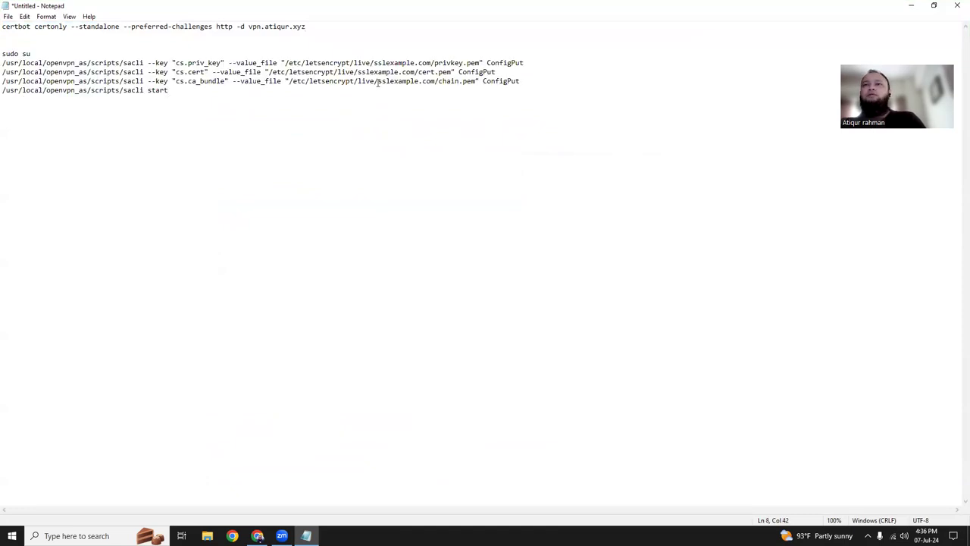
pyautogui.moveTo(374, 64); pyautogui.dragTo(431, 63)
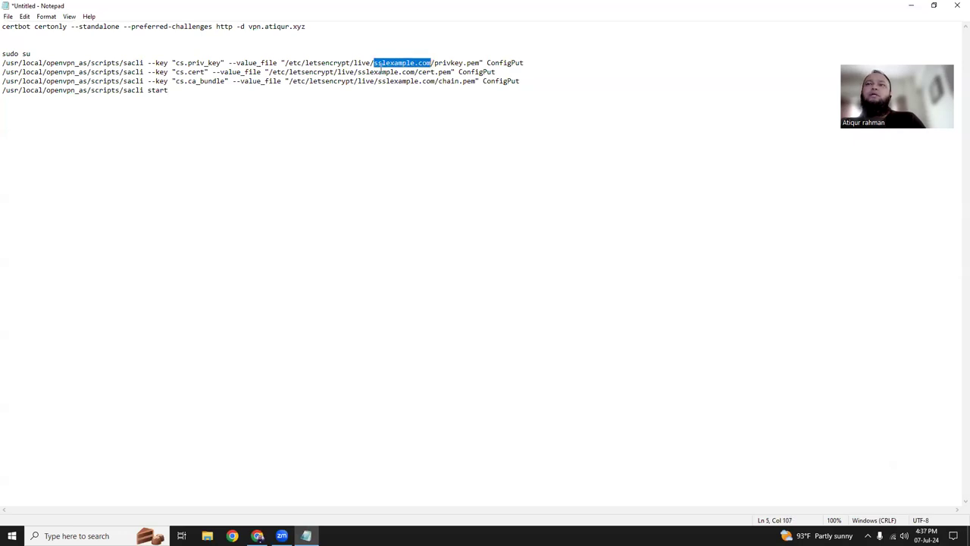
pyautogui.hotkey('ctrl', 'End')
# - Replace sslexample.com with vpn.atiqur.xyz in the privkey, cert and chain paths
pyautogui.moveTo(249, 26); pyautogui.dragTo(309, 27)
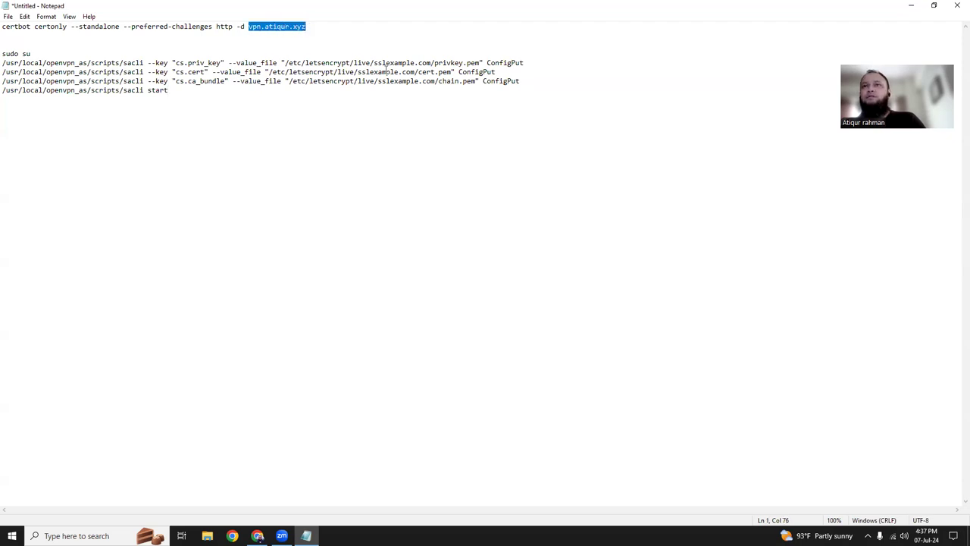
pyautogui.moveTo(375, 62); pyautogui.dragTo(428, 63)
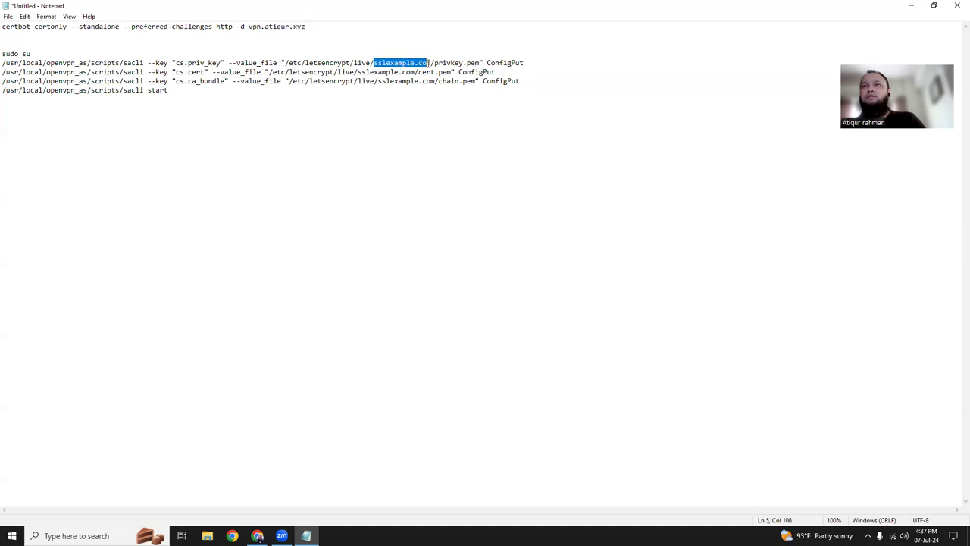
pyautogui.hotkey('ctrl', 'v')
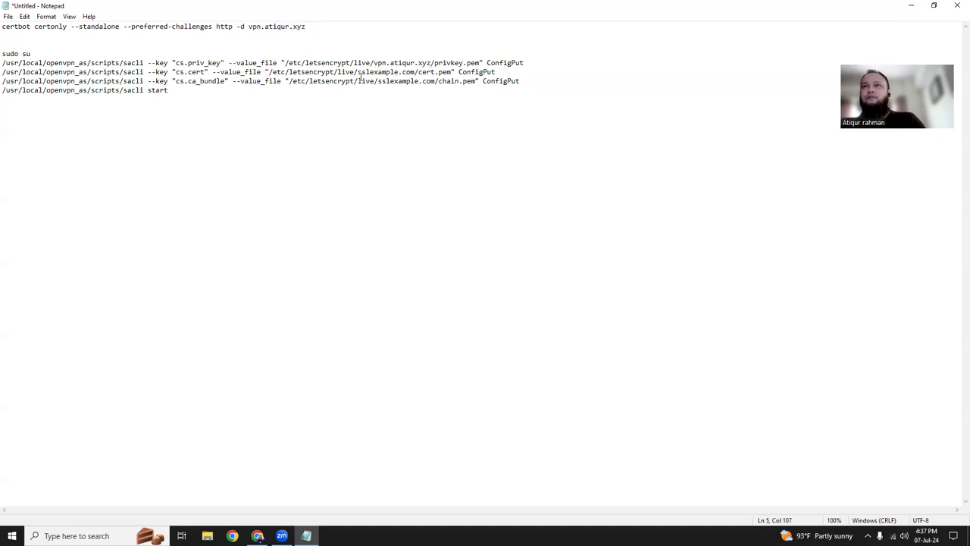
pyautogui.moveTo(359, 72); pyautogui.dragTo(412, 72)
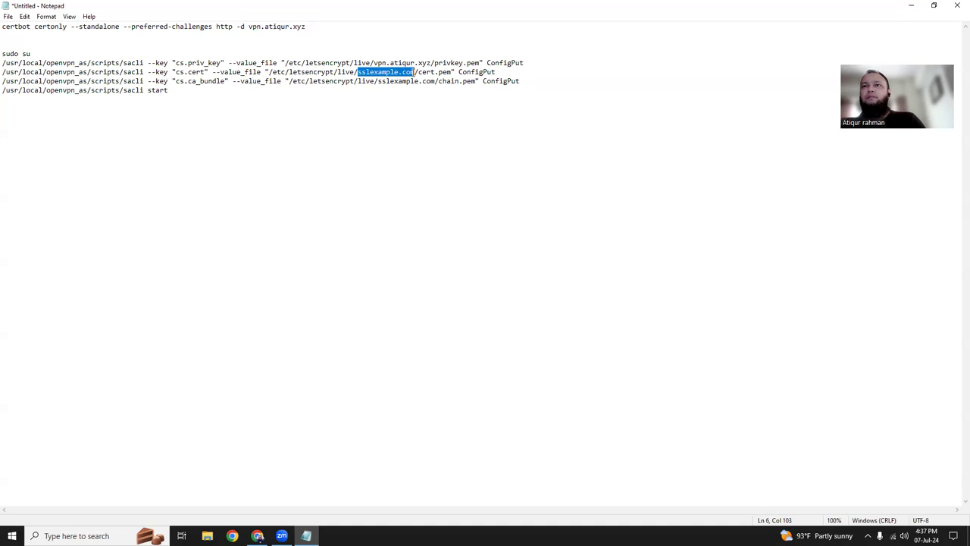
pyautogui.hotkey('ctrl', 'v')
pyautogui.moveTo(378, 81); pyautogui.dragTo(433, 81)
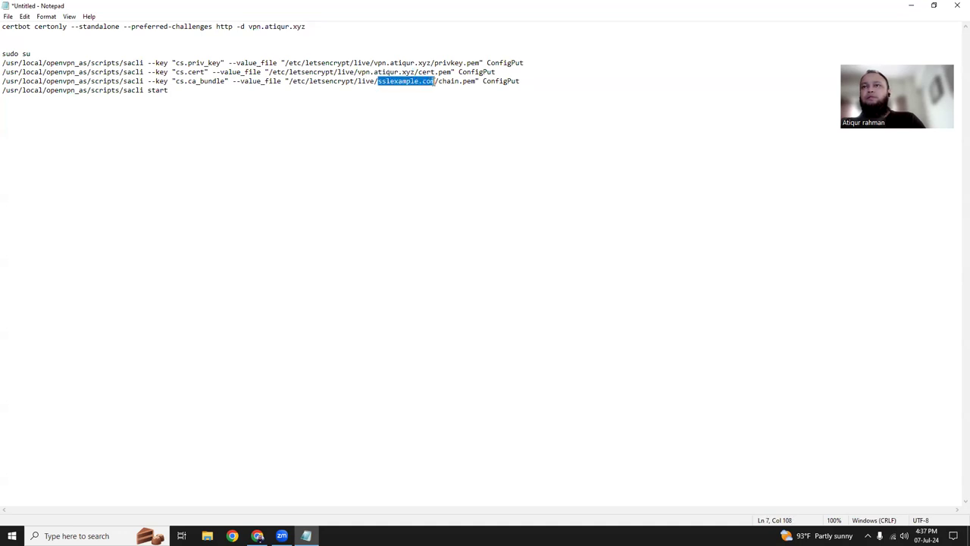
pyautogui.hotkey('ctrl', 'v')
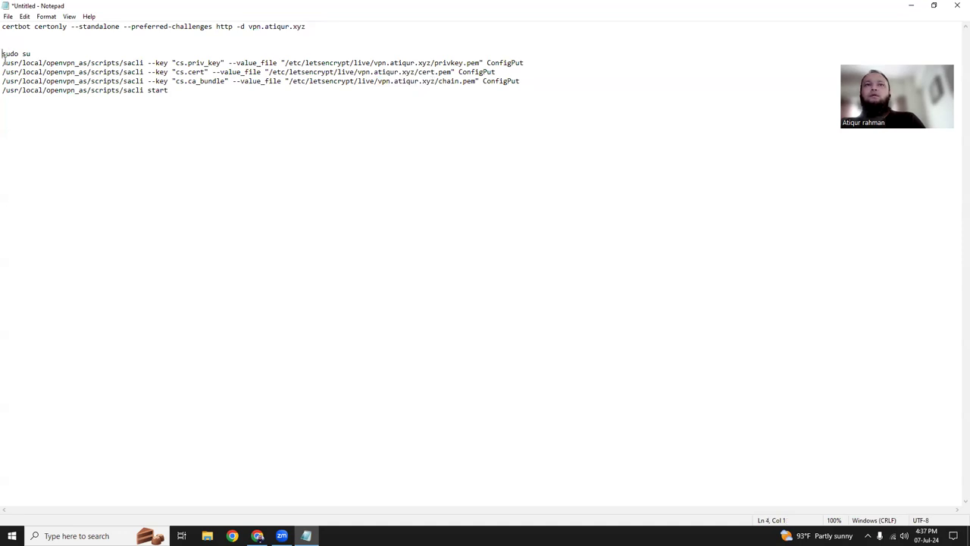
# - Copy the cs.priv_key sacli ConfigPut command line
pyautogui.moveTo(2, 63); pyautogui.dragTo(169, 90)
pyautogui.click(522, 57)
pyautogui.keyDown('shift'); pyautogui.click(522, 61); pyautogui.keyUp('shift')
pyautogui.keyDown('shift'); pyautogui.click(526, 63); pyautogui.keyUp('shift')
pyautogui.rightClick(517, 66)
pyautogui.click(538, 95)
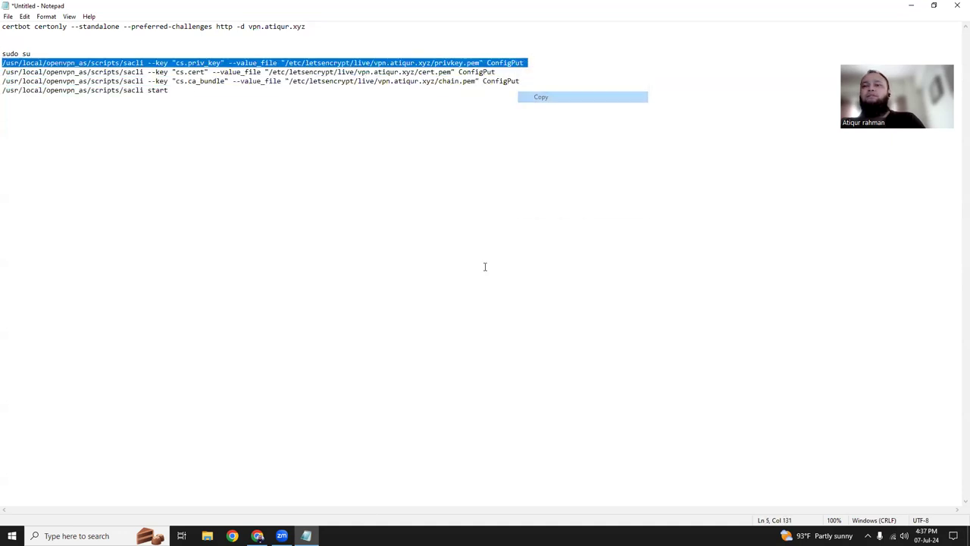
# - Clear the terminal and run the cs.priv_key sacli ConfigPut command
pyautogui.click(258, 536)
pyautogui.click(386, 11)
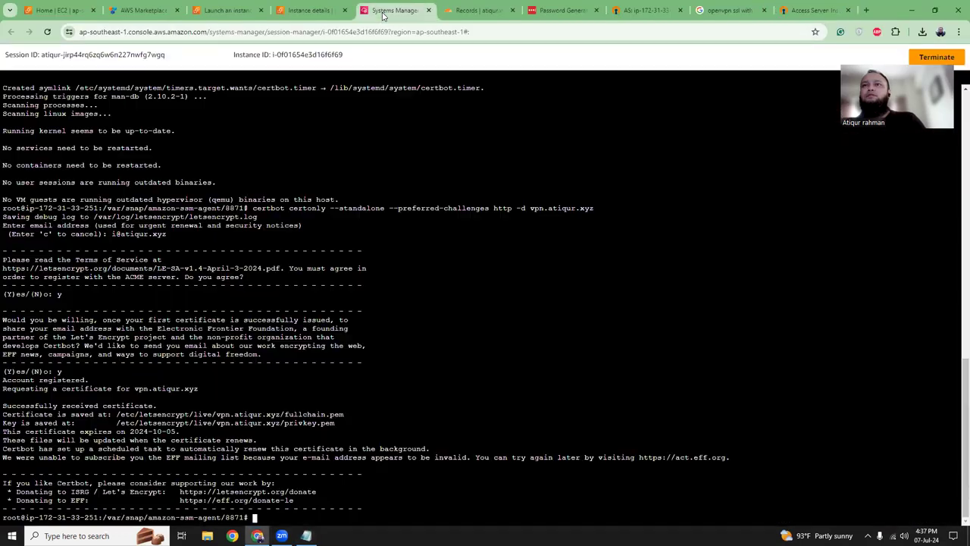
pyautogui.write('clea')
pyautogui.press('Return')
pyautogui.write('clear')
pyautogui.press('Return')
pyautogui.rightClick(317, 263)
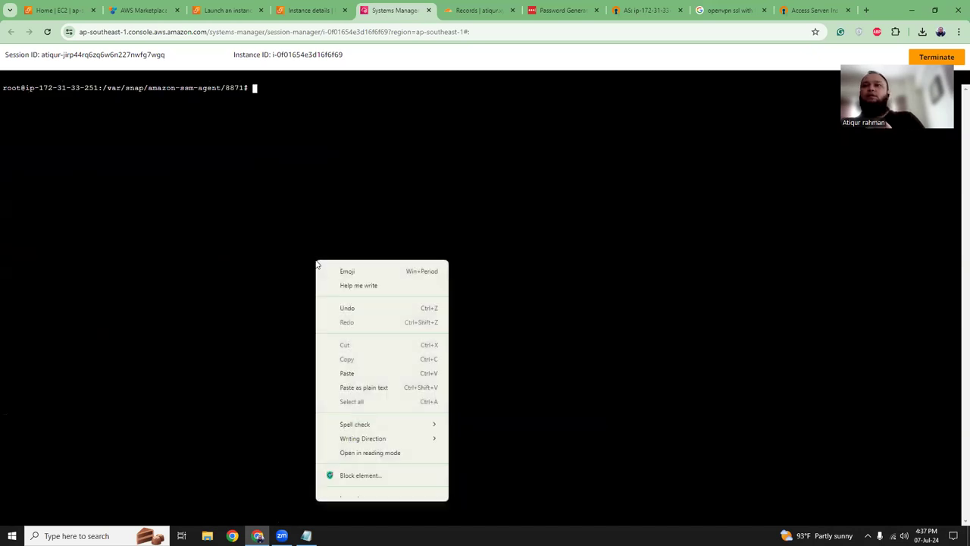
pyautogui.click(346, 373)
pyautogui.press('Return')
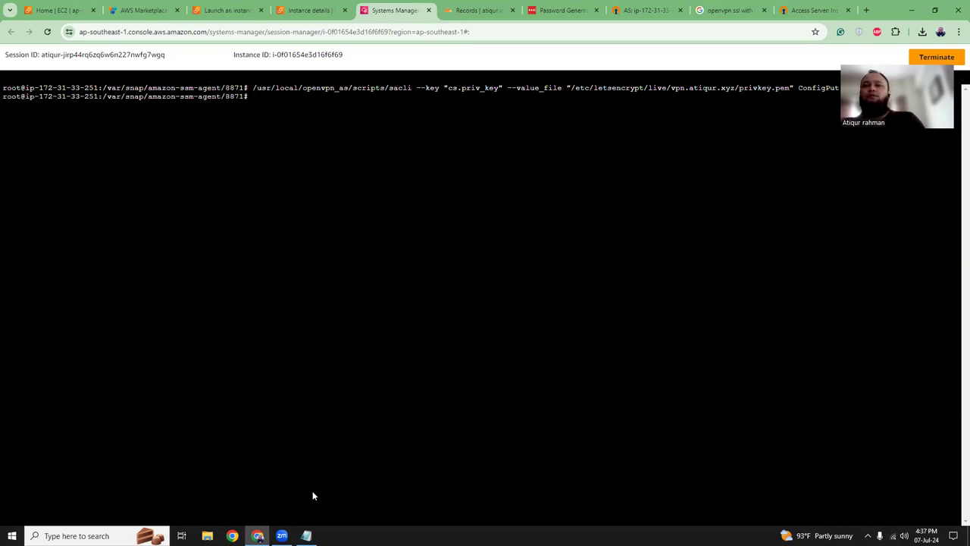
# - Run the cs.cert and cs.ca_bundle sacli ConfigPut commands copied from Notepad
pyautogui.click(306, 534)
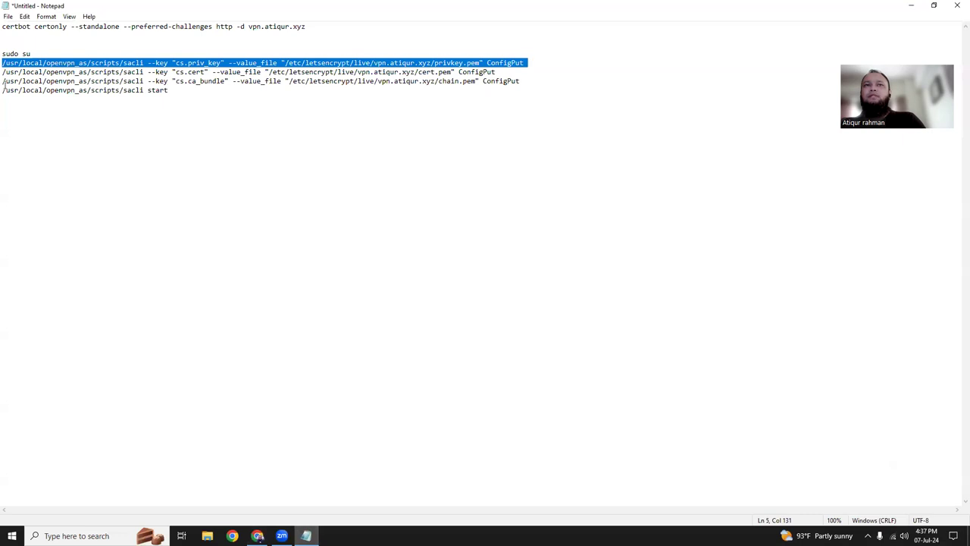
pyautogui.moveTo(4, 73); pyautogui.dragTo(497, 72)
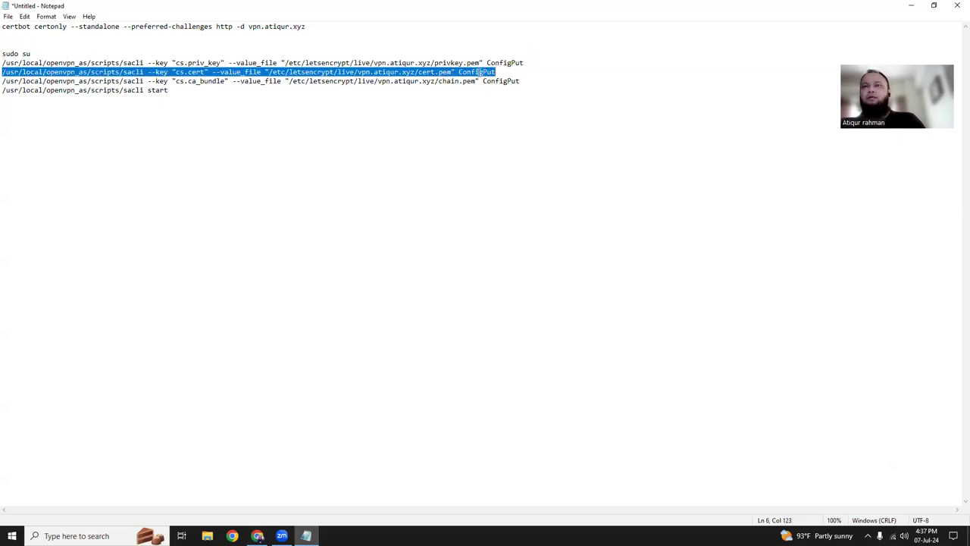
pyautogui.hotkey('alt', 'Tab')
pyautogui.rightClick(321, 140)
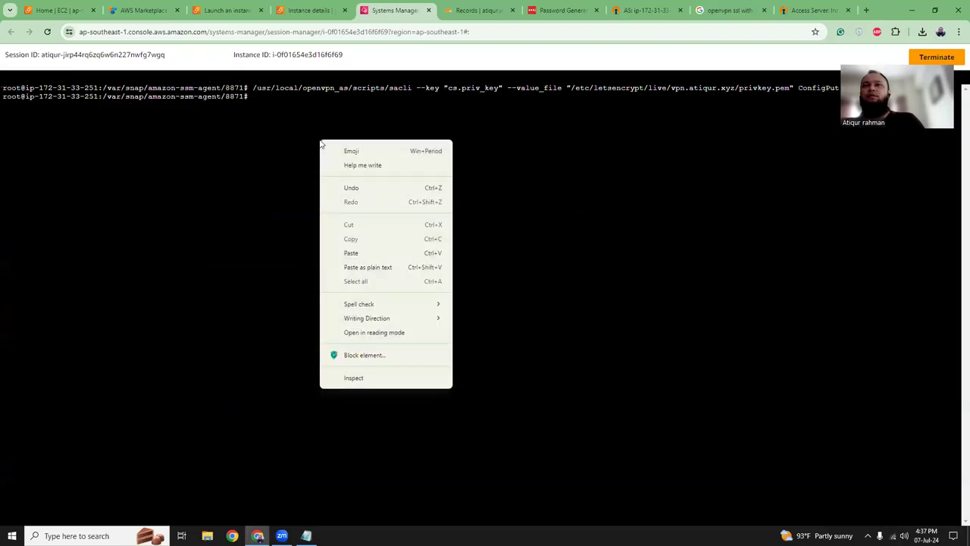
pyautogui.click(350, 252)
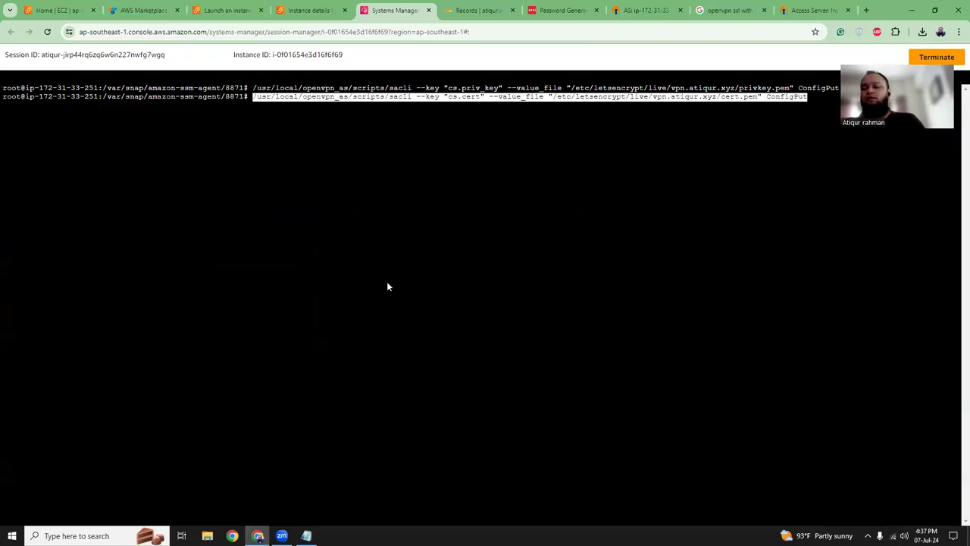
pyautogui.press('Return')
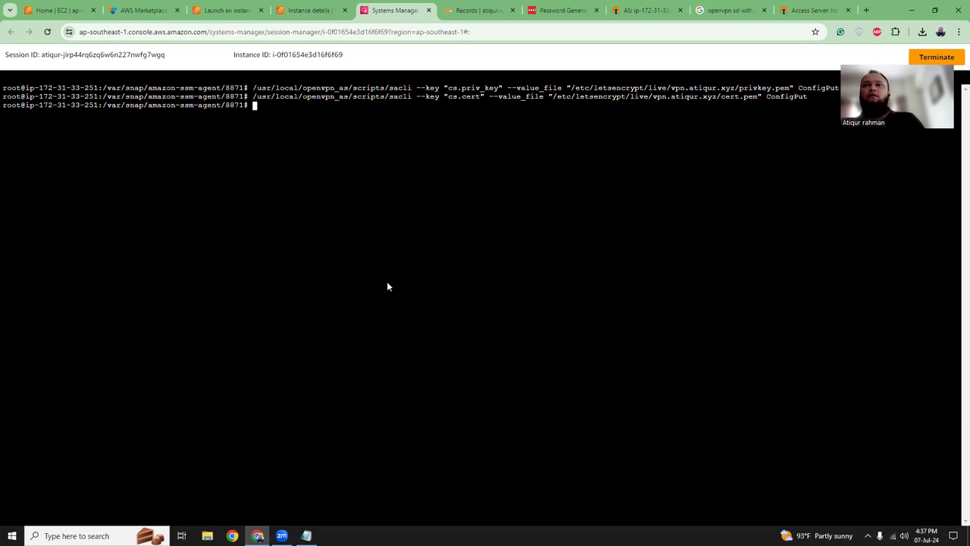
pyautogui.hotkey('alt', 'Tab')
pyautogui.moveTo(2, 80); pyautogui.dragTo(520, 81)
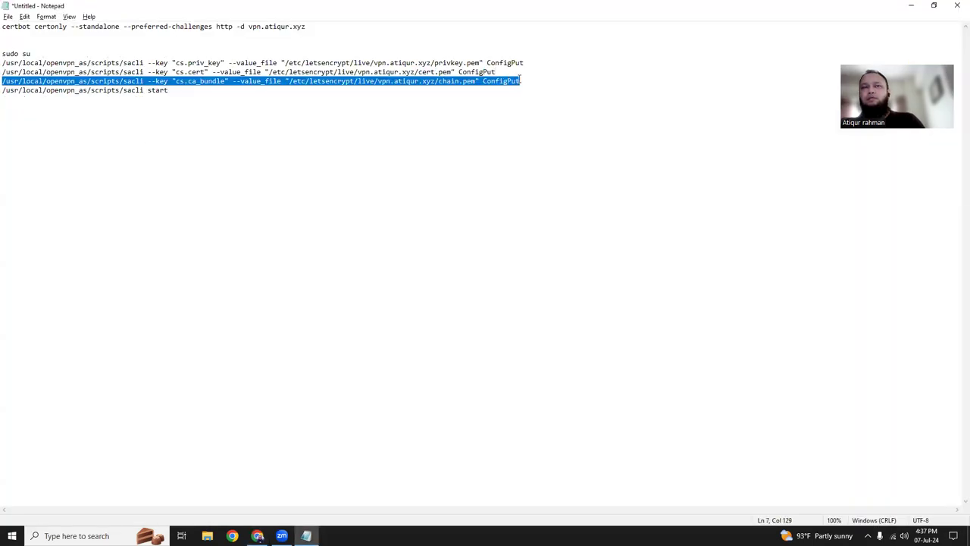
pyautogui.hotkey('alt', 'Tab')
pyautogui.rightClick(294, 129)
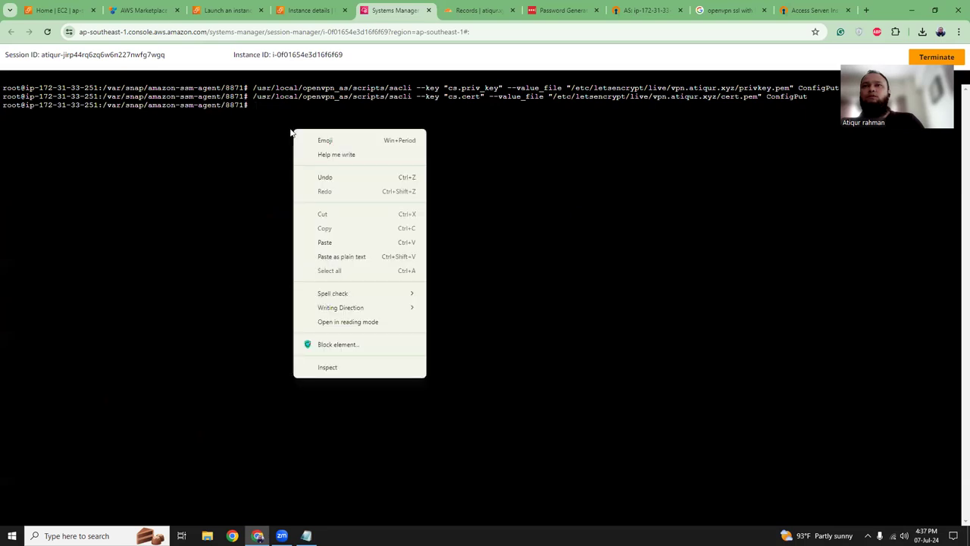
pyautogui.click(313, 240)
pyautogui.press('Return')
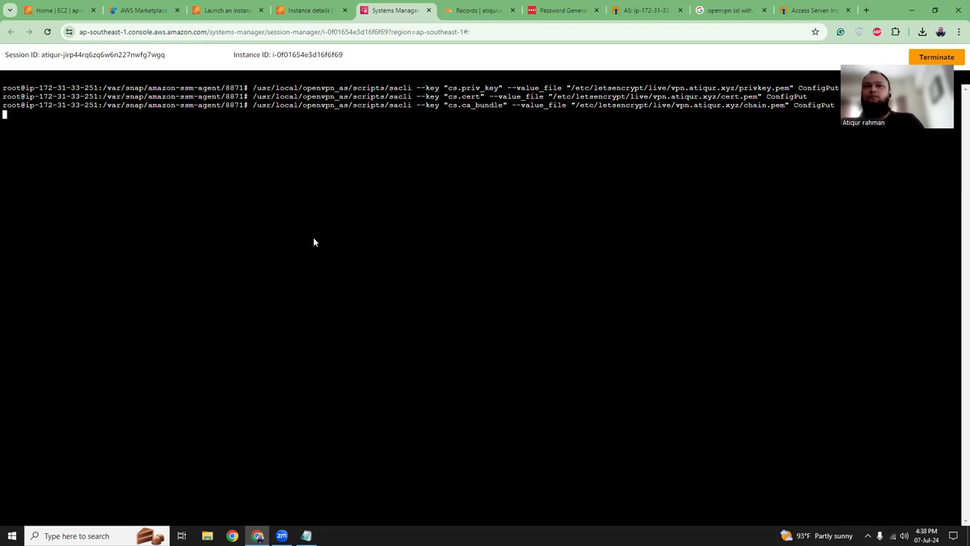
# - Restart Access Server services with sacli start and bring up the admin Status Overview
pyautogui.hotkey('alt', 'Tab')
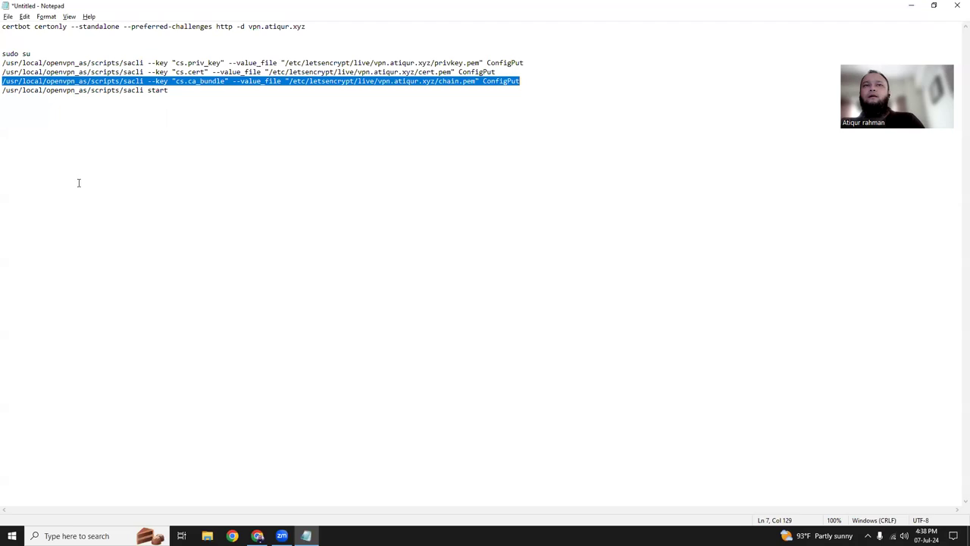
pyautogui.moveTo(3, 90); pyautogui.dragTo(181, 89)
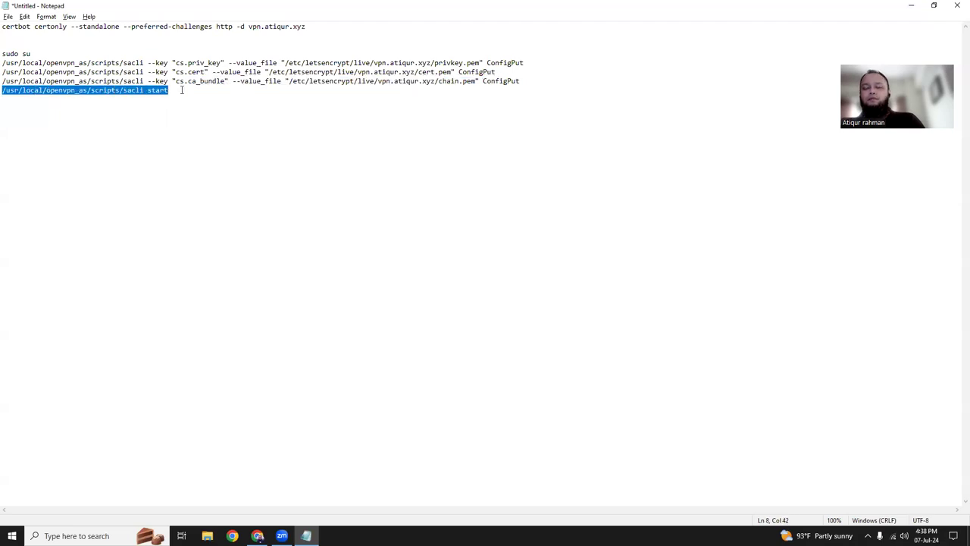
pyautogui.hotkey('alt', 'Tab')
pyautogui.rightClick(362, 164)
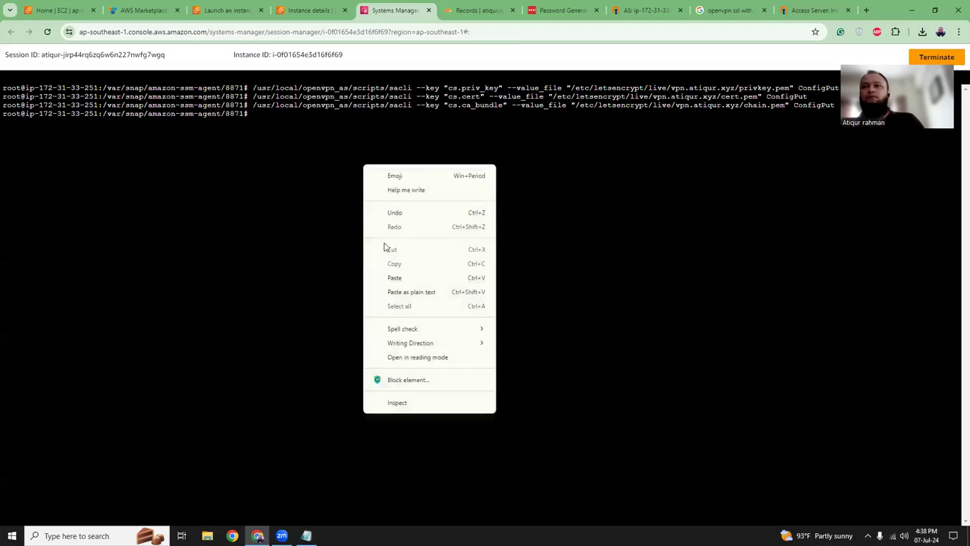
pyautogui.click(387, 277)
pyautogui.press('Return')
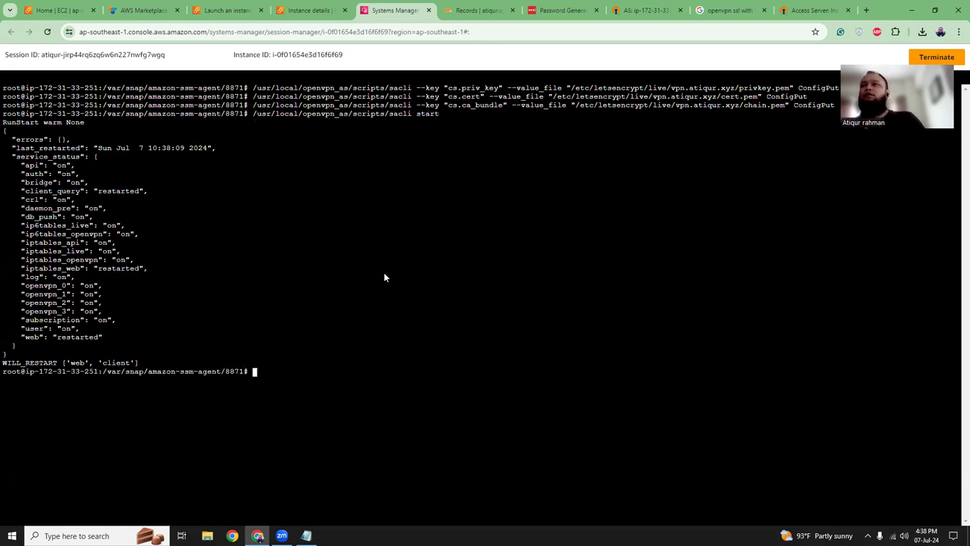
pyautogui.click(665, 6)
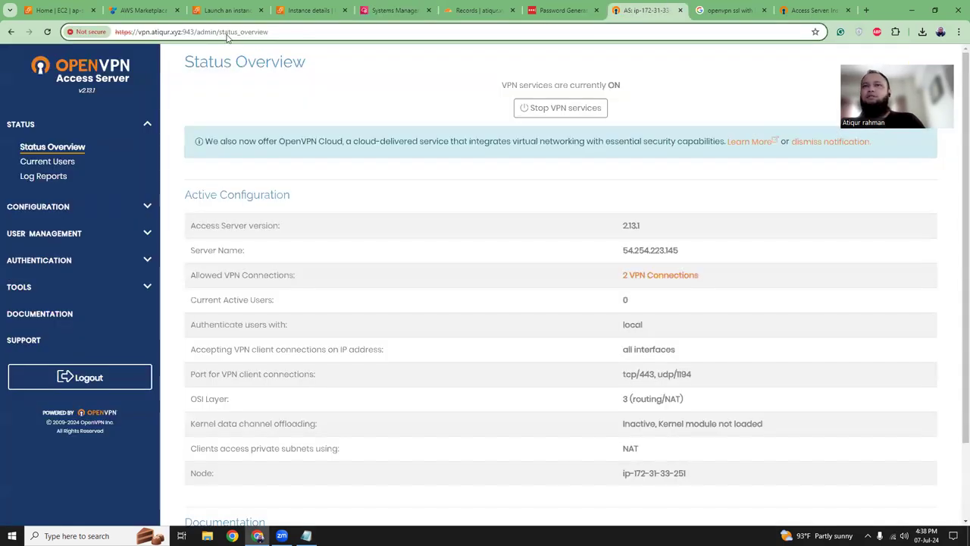
# - Open the vpn.atiqur.xyz admin URL in a fresh window of another Chrome profile
pyautogui.click(227, 33)
pyautogui.hotkey('ctrl', 'c')
pyautogui.click(940, 32)
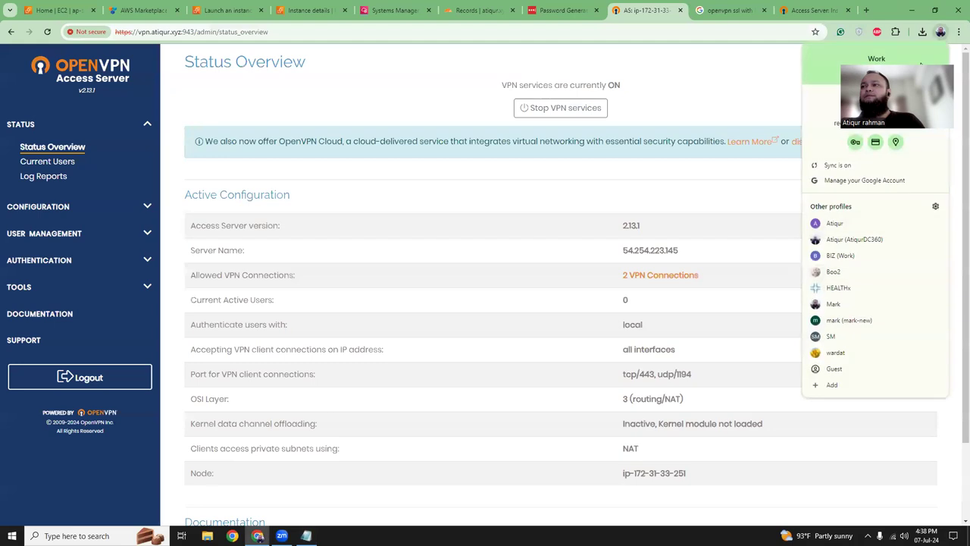
pyautogui.click(839, 256)
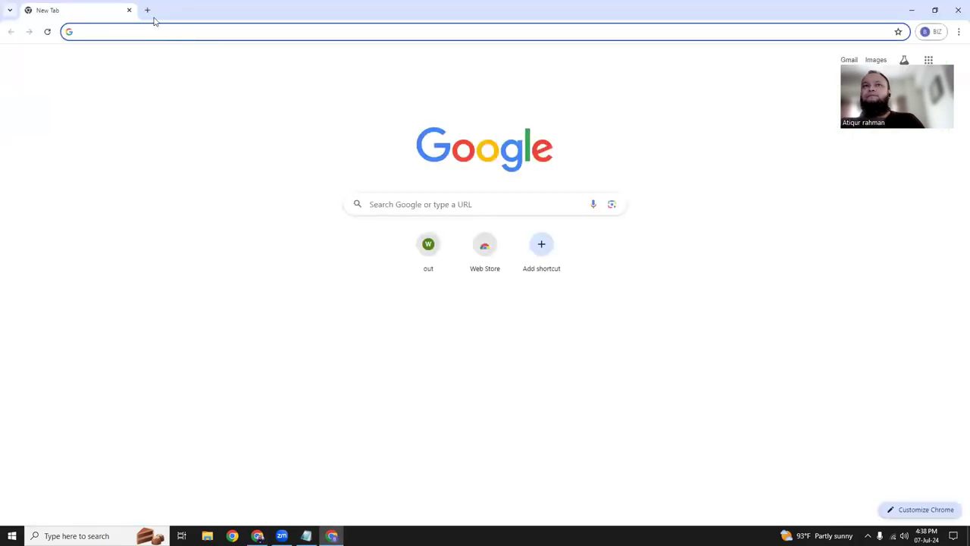
pyautogui.write('vpn.atiqur.xyz:943/admin/')
pyautogui.press('Return')
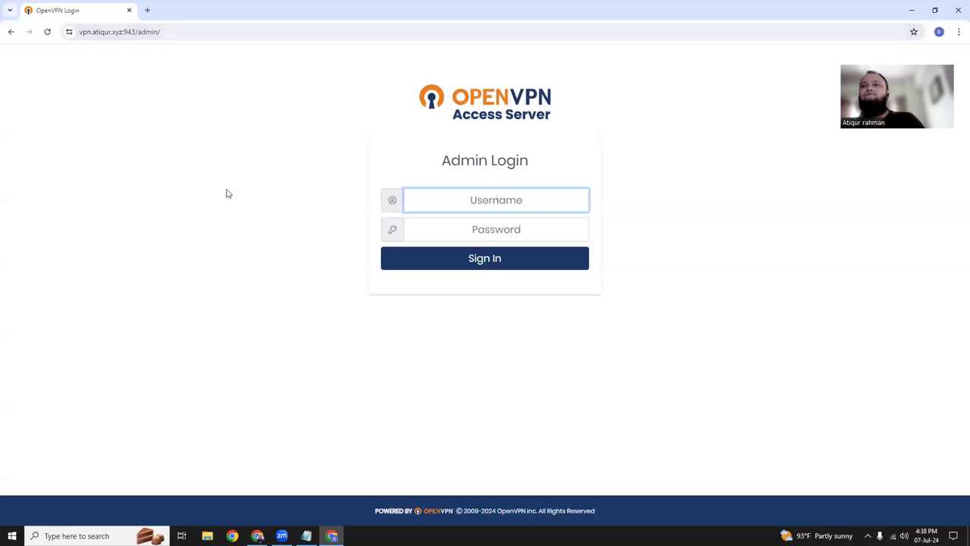
# - Inspect the site certificate's issued-to, Let's Encrypt issuer and validity dates
pyautogui.click(69, 33)
pyautogui.click(96, 79)
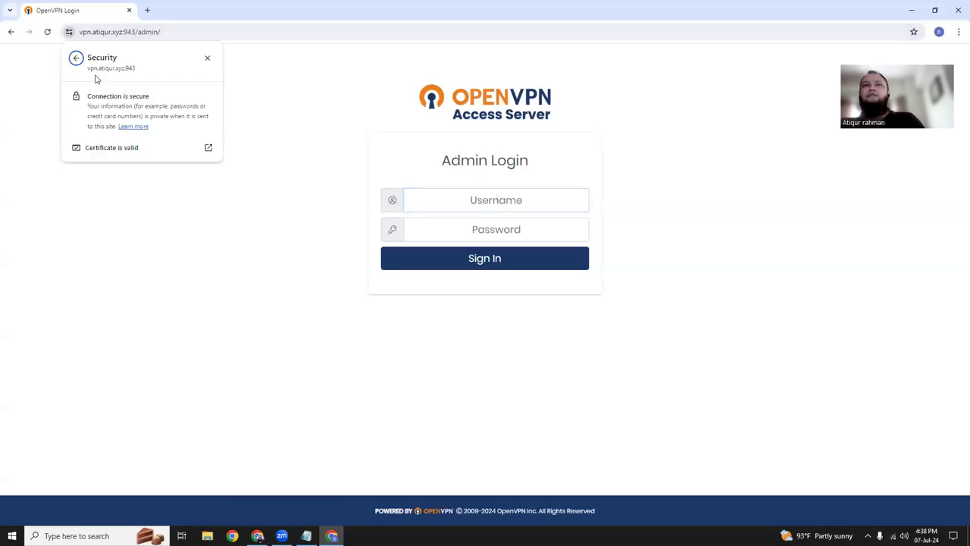
pyautogui.click(95, 147)
pyautogui.moveTo(458, 129); pyautogui.dragTo(425, 119)
pyautogui.moveTo(486, 149); pyautogui.dragTo(497, 207)
pyautogui.moveTo(450, 235); pyautogui.dragTo(558, 253)
pyautogui.click(558, 253)
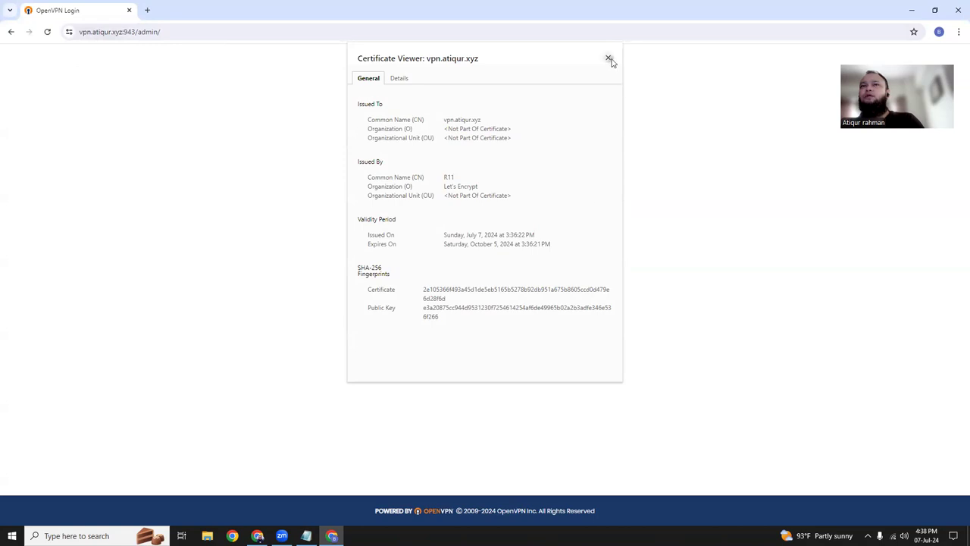
pyautogui.click(607, 58)
# - Check the Admin Login page, then close the old tab and reopen the admin URL in a new tab
pyautogui.moveTo(104, 32); pyautogui.dragTo(144, 32)
pyautogui.click(144, 31)
pyautogui.click(241, 131)
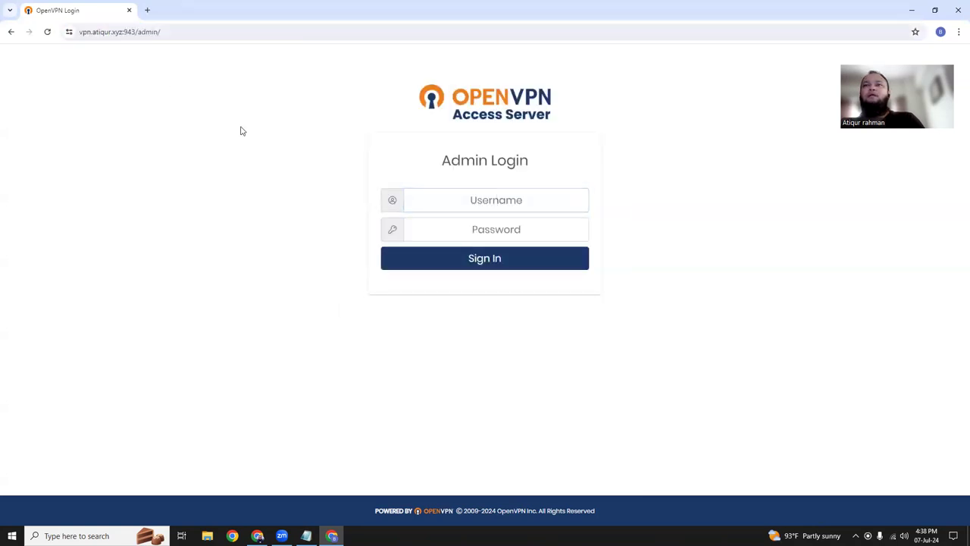
pyautogui.click(511, 202)
pyautogui.click(514, 228)
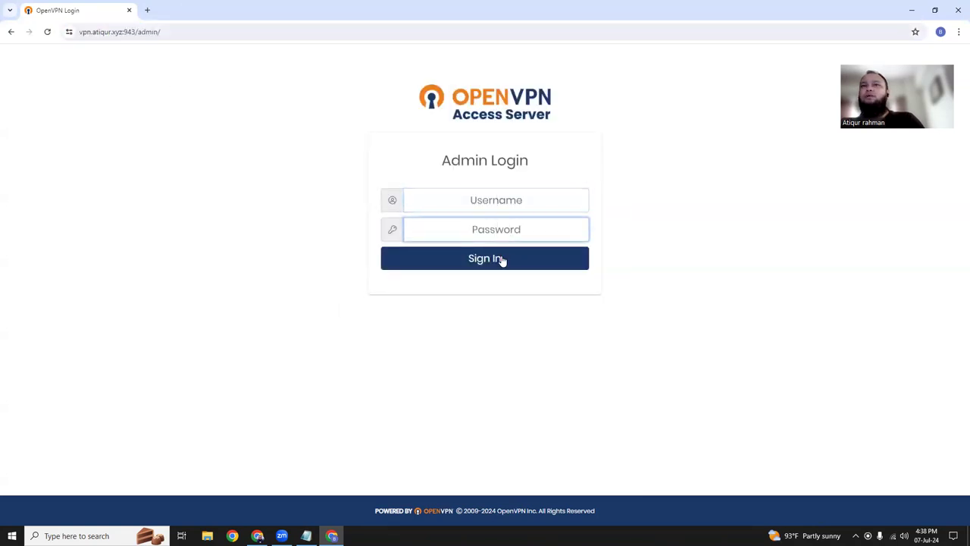
pyautogui.click(135, 129)
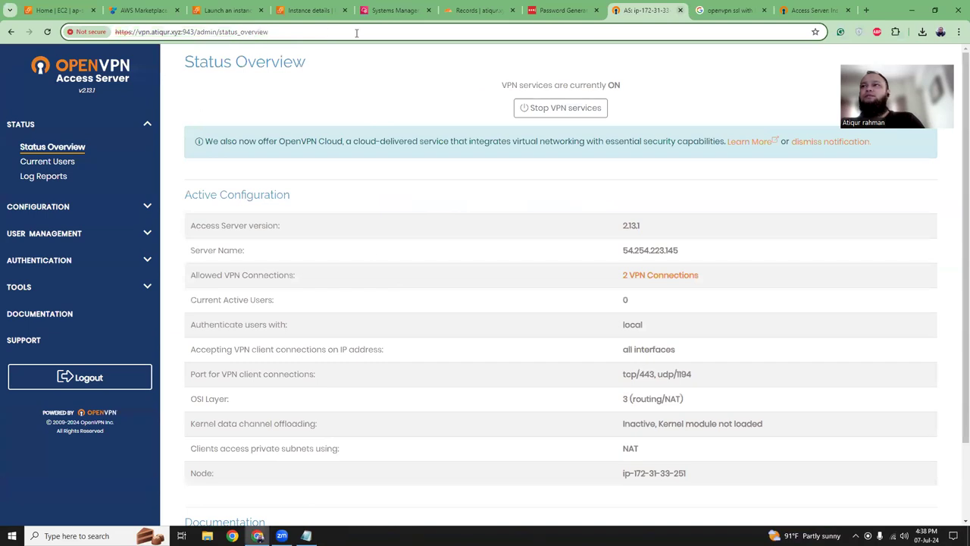
pyautogui.hotkey('ctrl', 'w')
pyautogui.hotkey('ctrl', 't')
pyautogui.hotkey('ctrl', 'v')
pyautogui.press('Return')
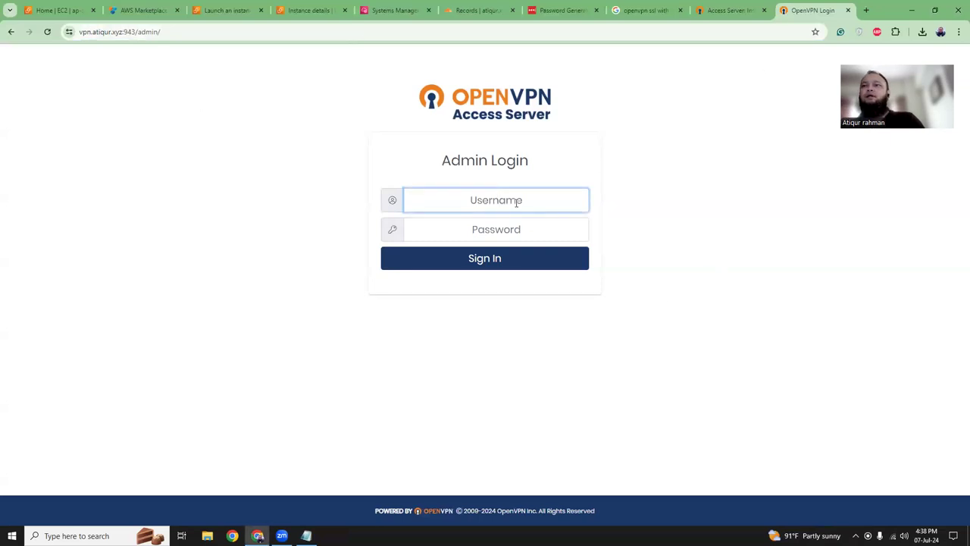
# - Verify the connection is secure, then select the 'nano /usr/local/sbin/certbotrenew.sh' command in Step 4
pyautogui.click(69, 32)
pyautogui.click(159, 220)
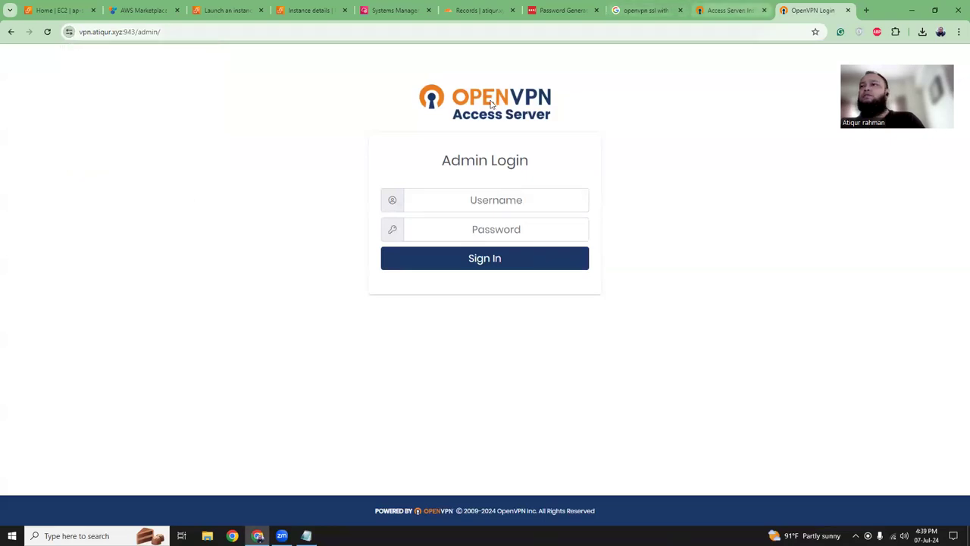
pyautogui.hotkey('ctrl', 'shift', 'Tab')
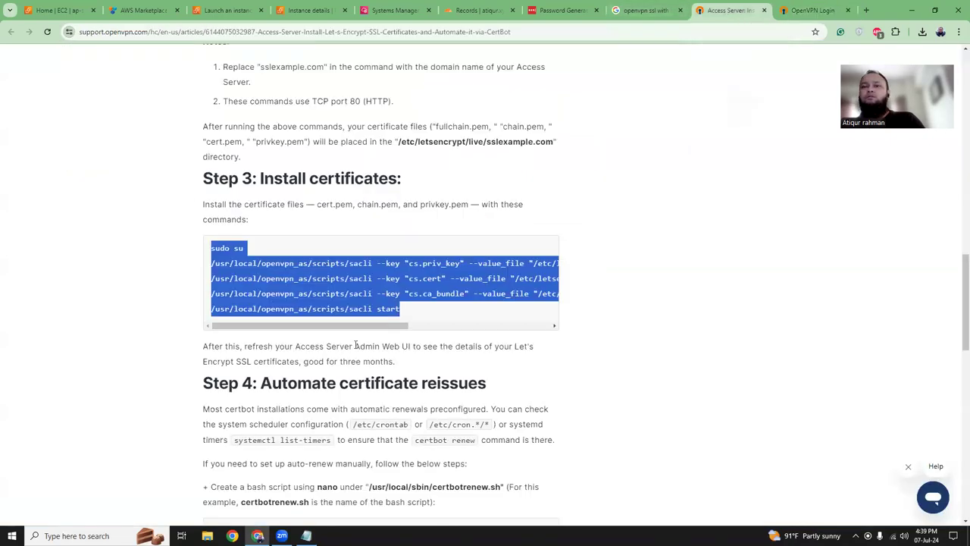
pyautogui.scroll(-2, 356, 344)
pyautogui.scroll(-2, 356, 349)
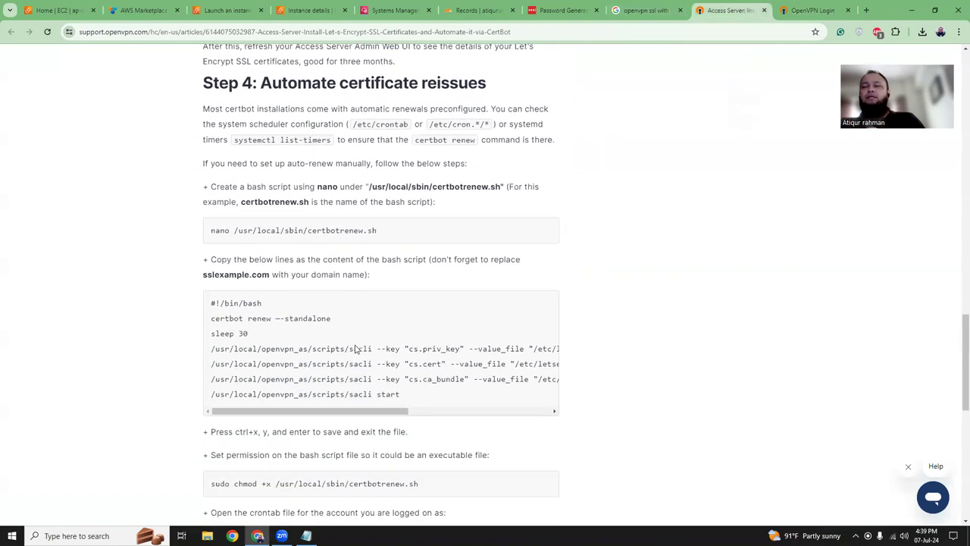
pyautogui.scroll(-1, 342, 294)
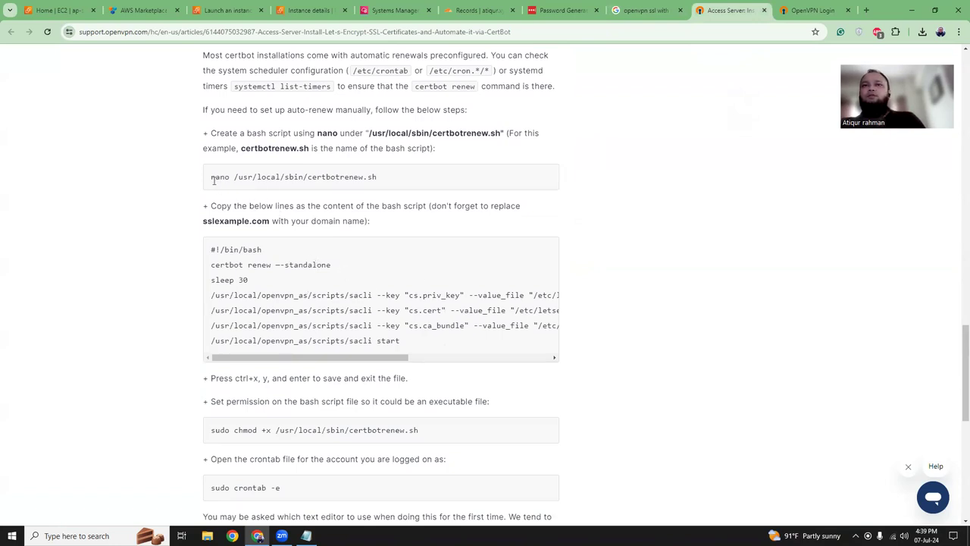
pyautogui.moveTo(211, 178); pyautogui.dragTo(385, 182)
pyautogui.hotkey('ctrl', 'c')
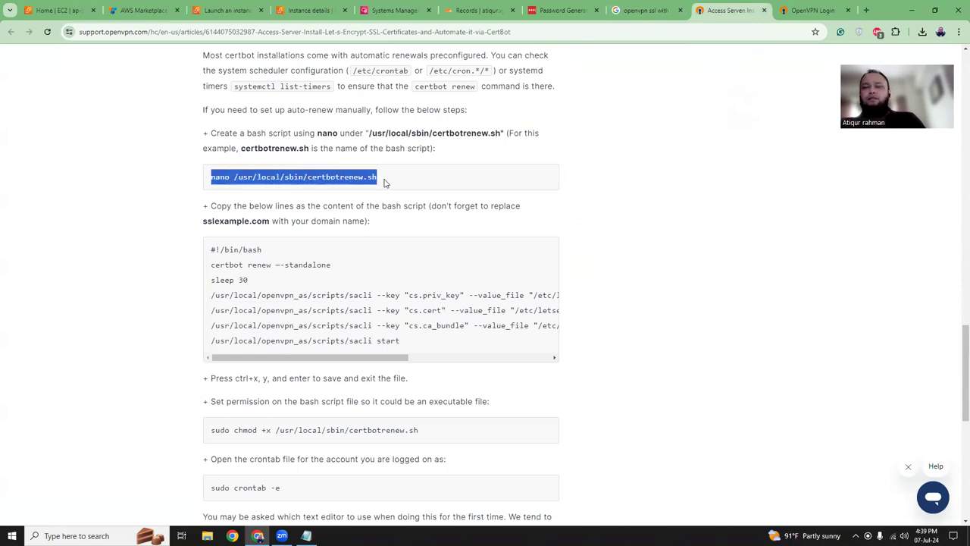
# - Open a new /usr/local/sbin/certbotrenew.sh file in nano on the server
pyautogui.click(390, 11)
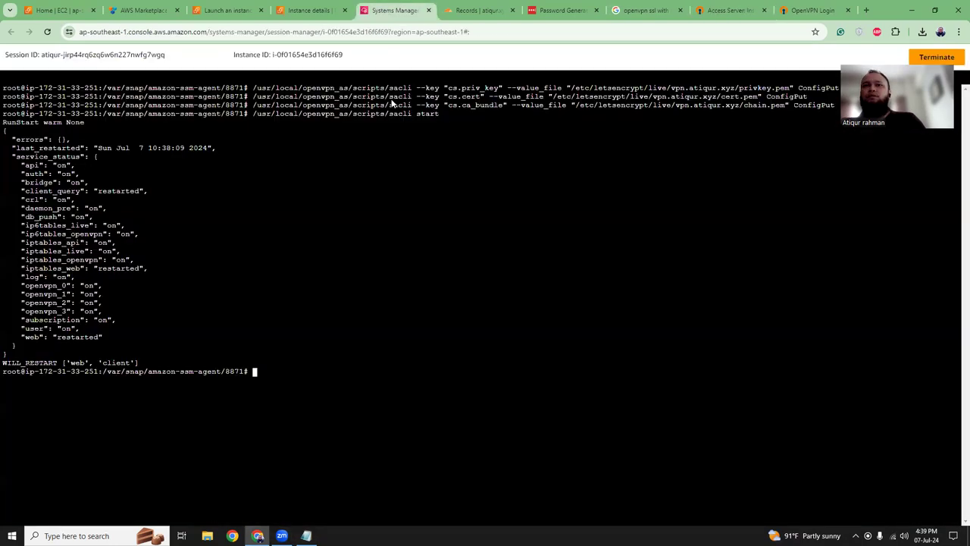
pyautogui.rightClick(370, 343)
pyautogui.click(417, 220)
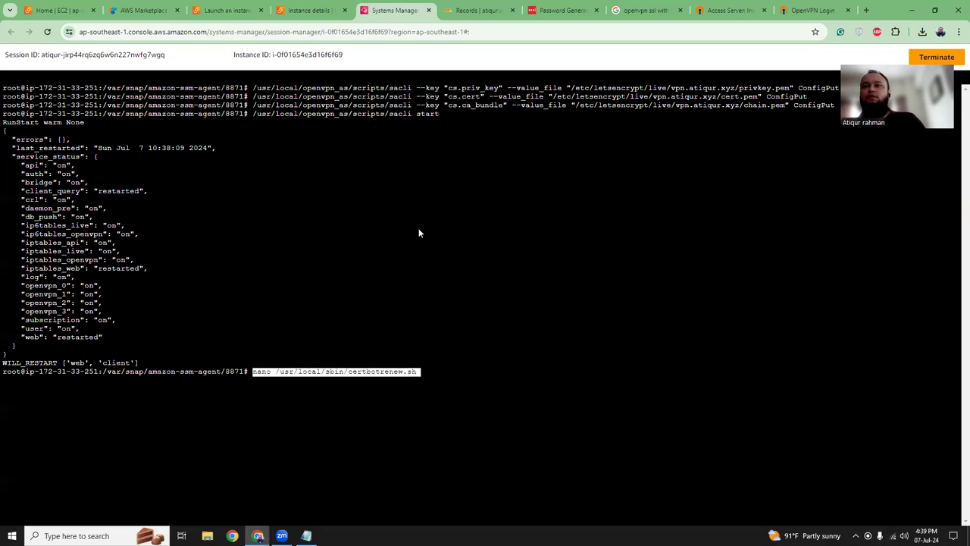
pyautogui.press('Return')
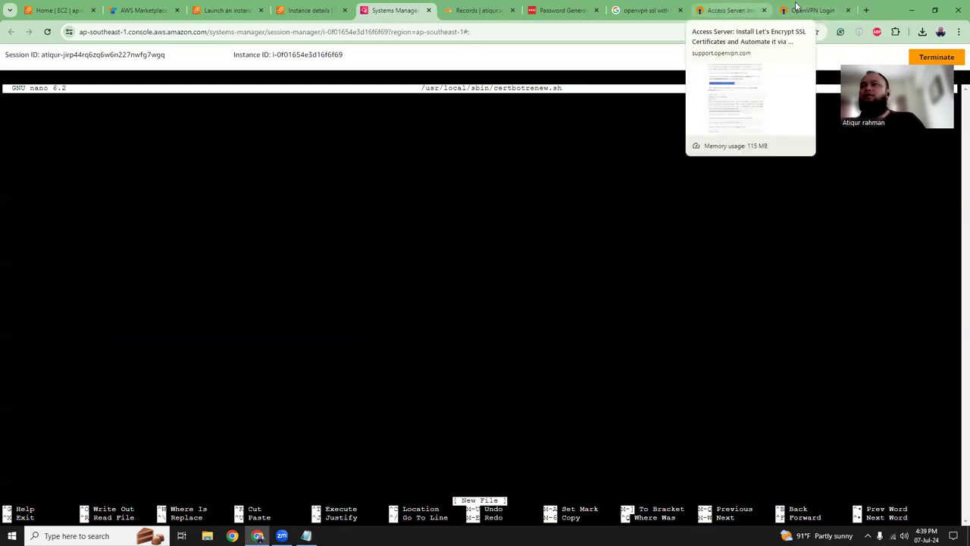
# - Assemble the seven-line renew script in Notepad, replacing the sudo su line with the article's header lines
pyautogui.click(732, 10)
pyautogui.scroll(-1, 372, 242)
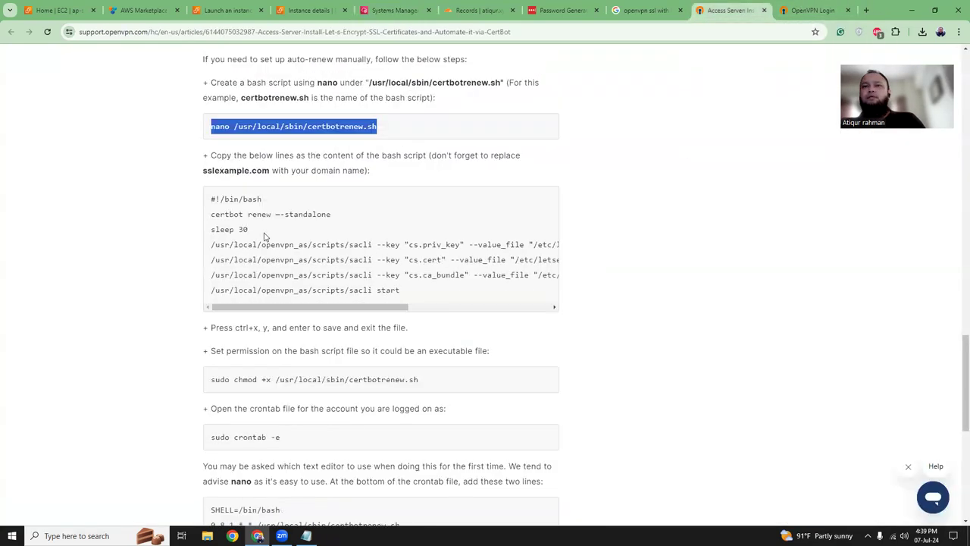
pyautogui.click(212, 200)
pyautogui.moveTo(212, 199); pyautogui.dragTo(257, 228)
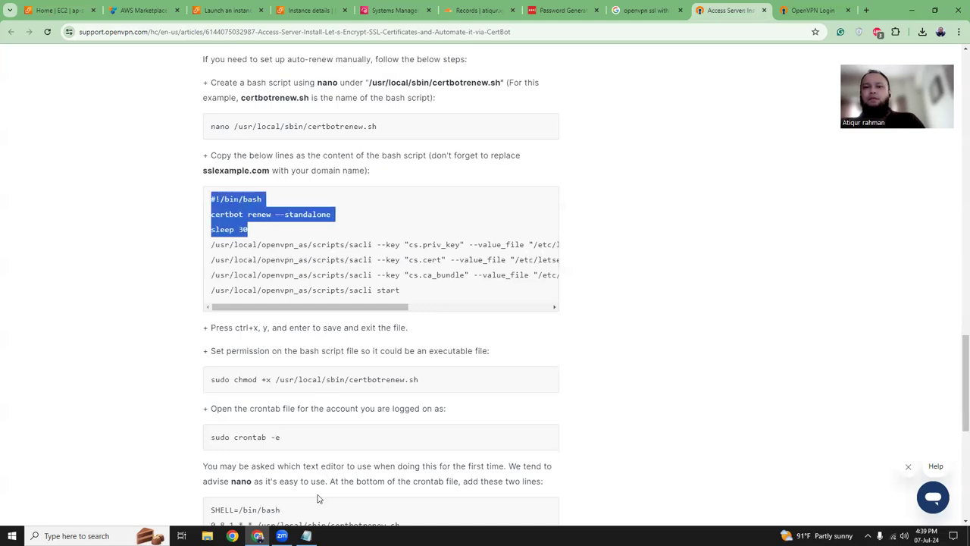
pyautogui.click(305, 536)
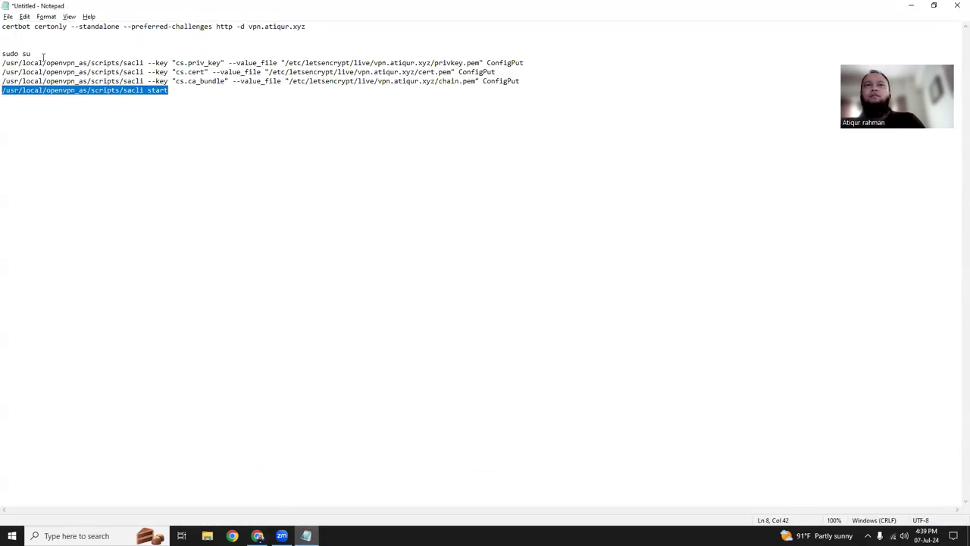
pyautogui.hotkey('alt', 'Tab')
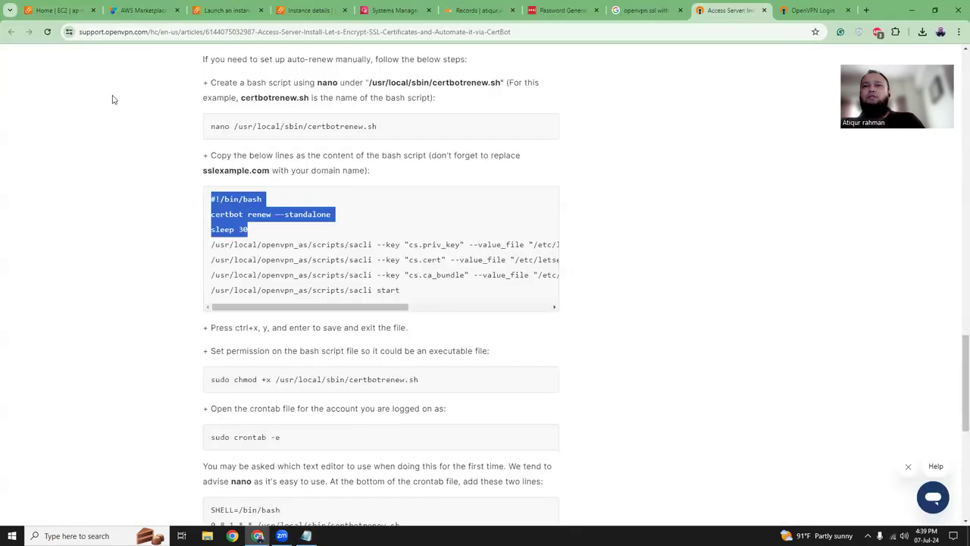
pyautogui.hotkey('alt', 'Tab')
pyautogui.moveTo(31, 53); pyautogui.dragTo(3, 54)
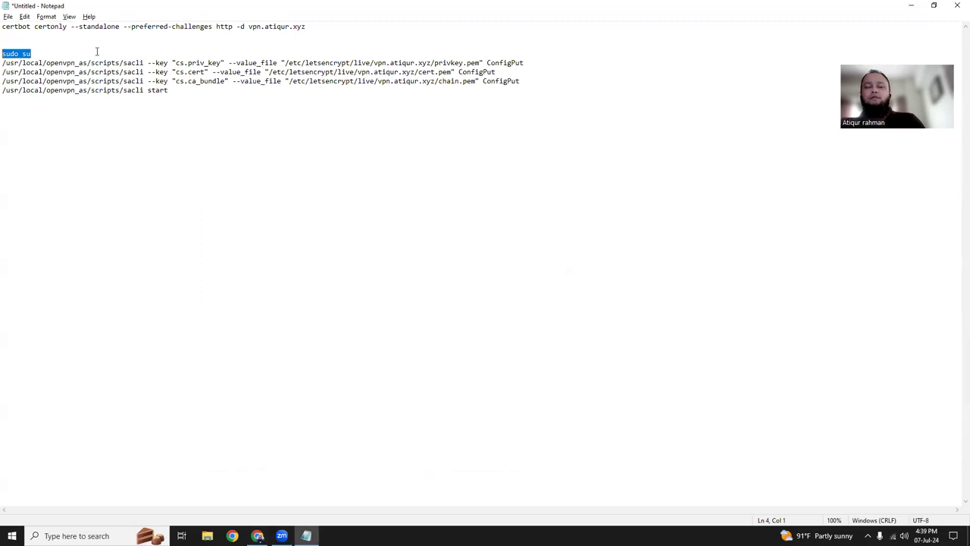
pyautogui.write('#!/bin/bash certbot renew --standalone sleep 30')
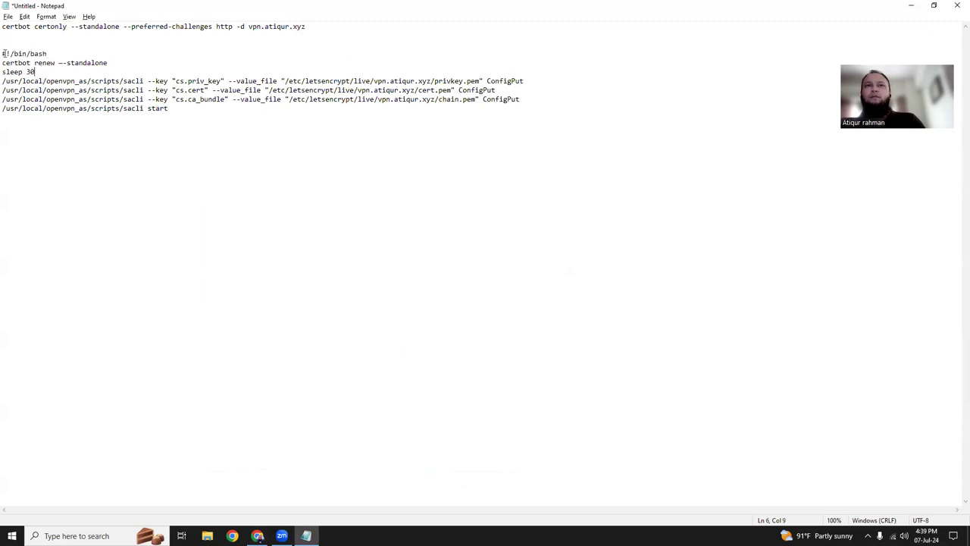
pyautogui.moveTo(28, 67); pyautogui.dragTo(173, 108)
pyautogui.hotkey('ctrl', 'c')
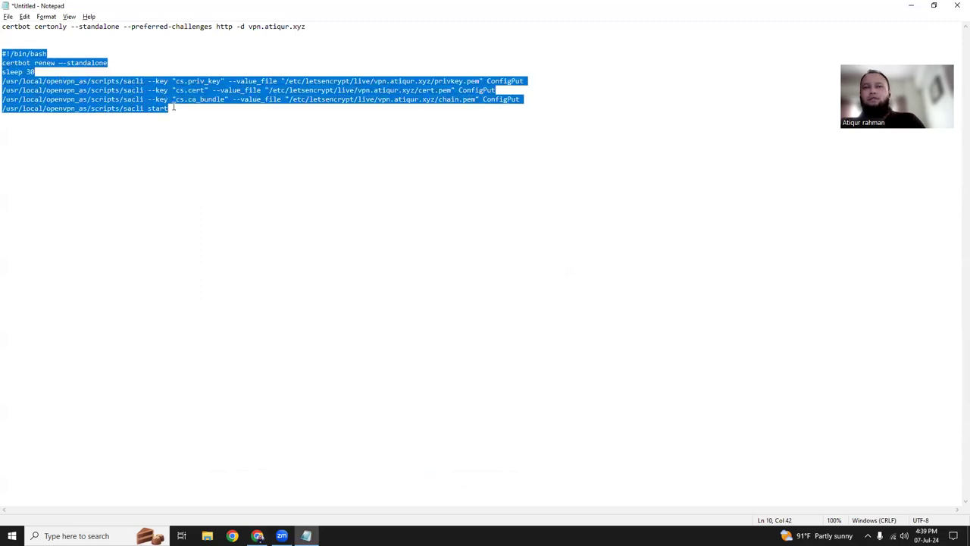
pyautogui.hotkey('alt', 'Tab')
# - Paste the seven-line script into nano and save certbotrenew.sh
pyautogui.click(405, 15)
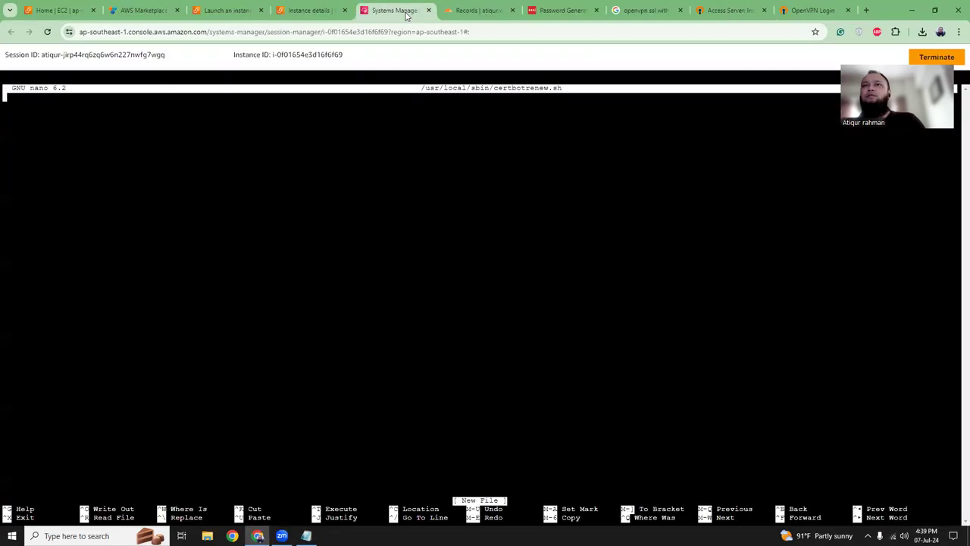
pyautogui.rightClick(217, 191)
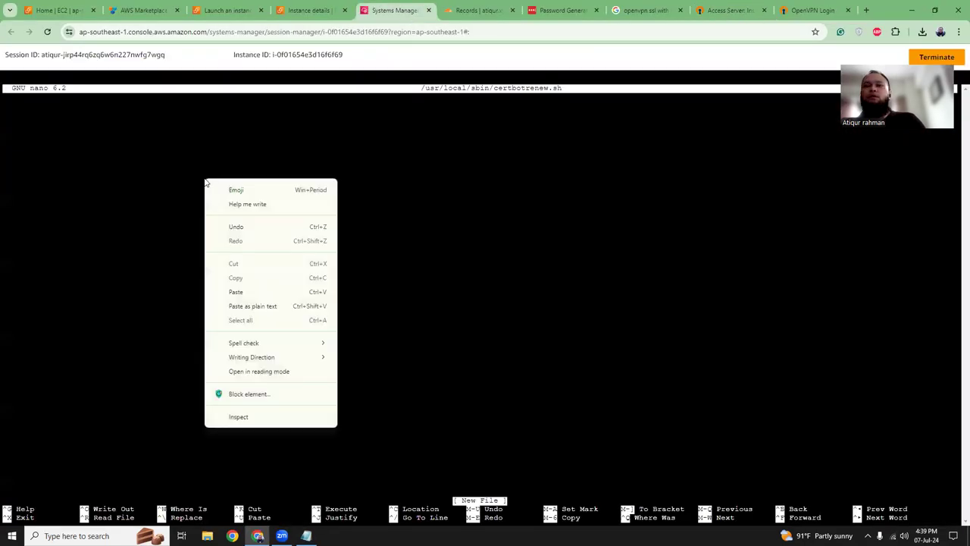
pyautogui.click(247, 306)
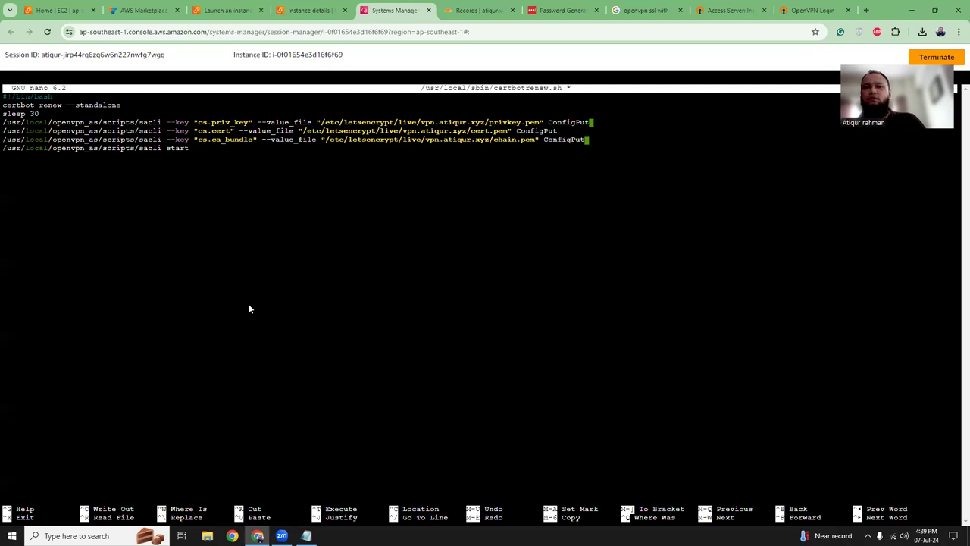
pyautogui.hotkey('ctrl', 'x')
pyautogui.press('y')
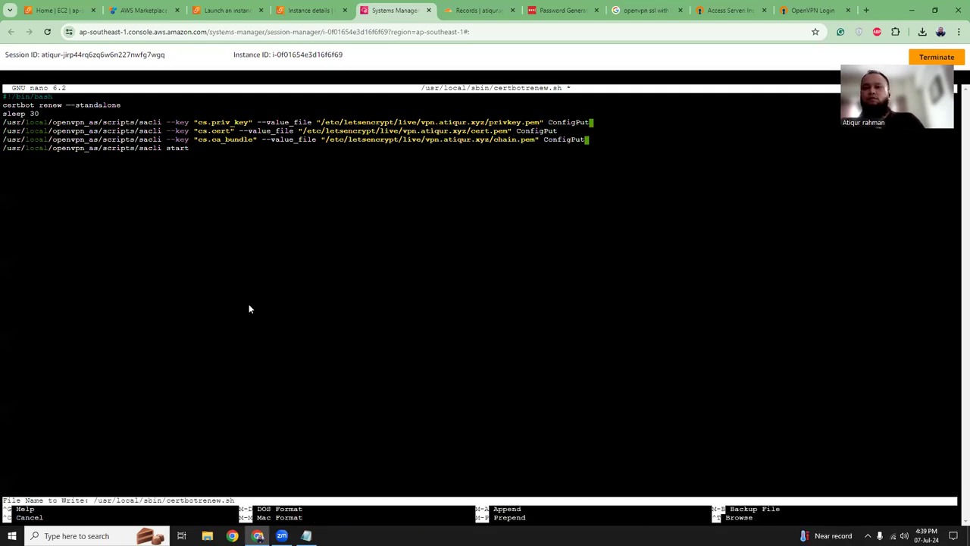
pyautogui.press('Return')
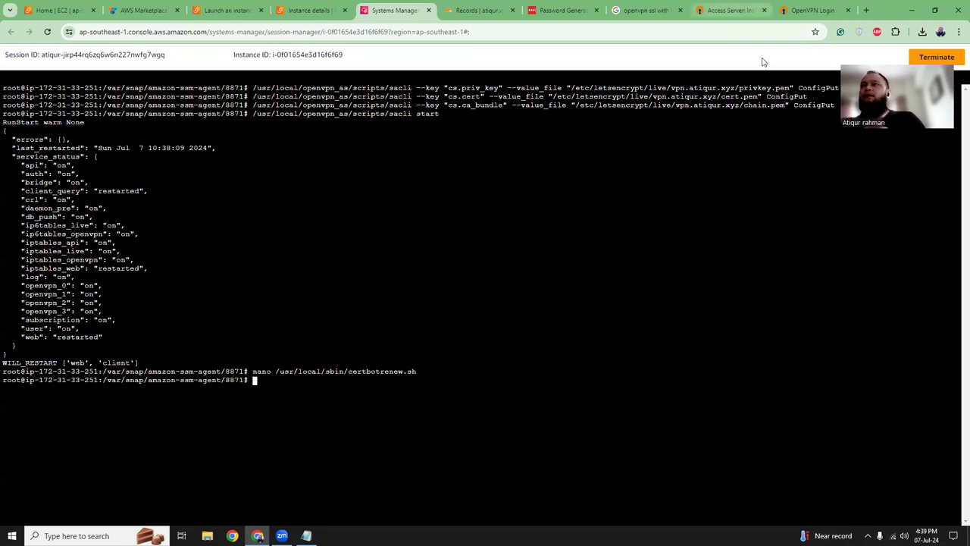
# - Run 'sudo chmod +x /usr/local/sbin/certbotrenew.sh', copied from the article, in the terminal
pyautogui.click(727, 10)
pyautogui.scroll(-2, 305, 297)
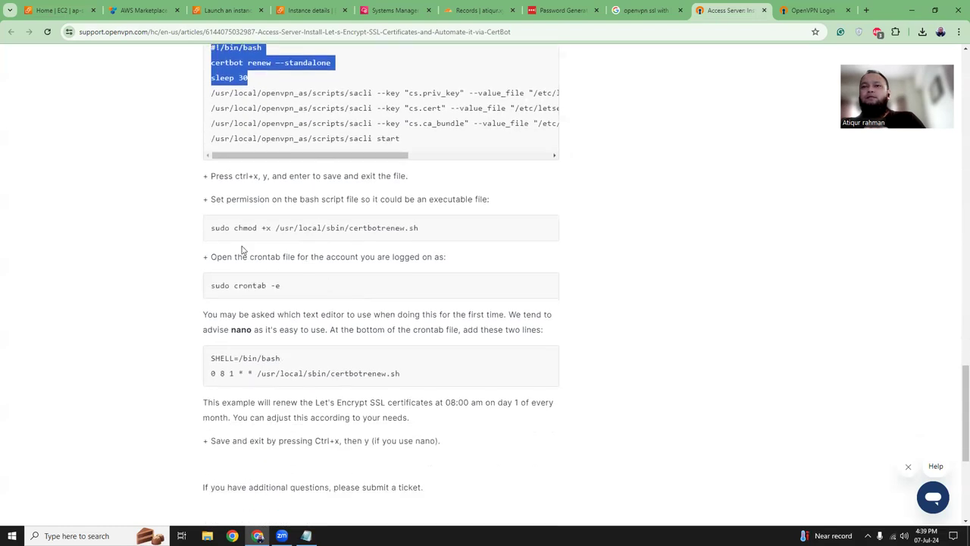
pyautogui.moveTo(212, 228); pyautogui.dragTo(435, 233)
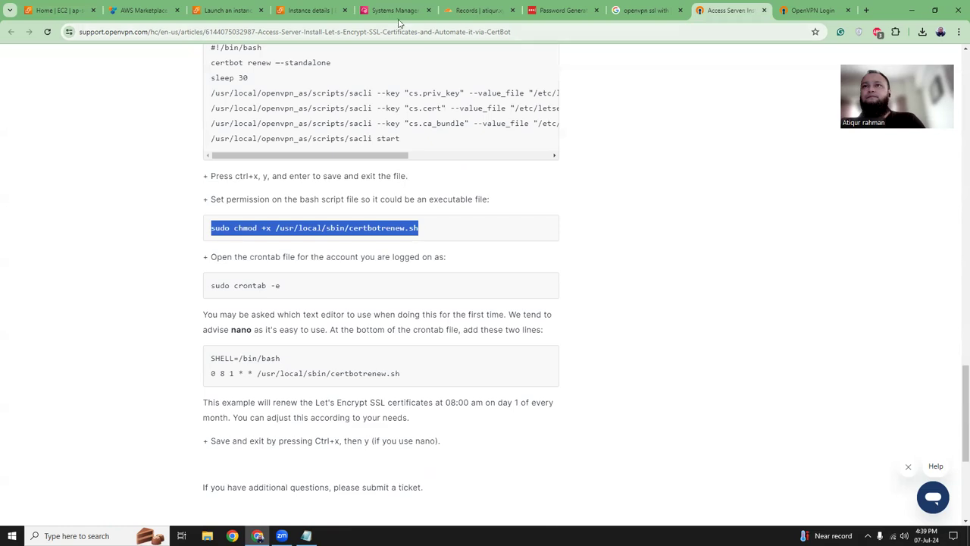
pyautogui.click(396, 11)
pyautogui.rightClick(397, 320)
pyautogui.click(442, 196)
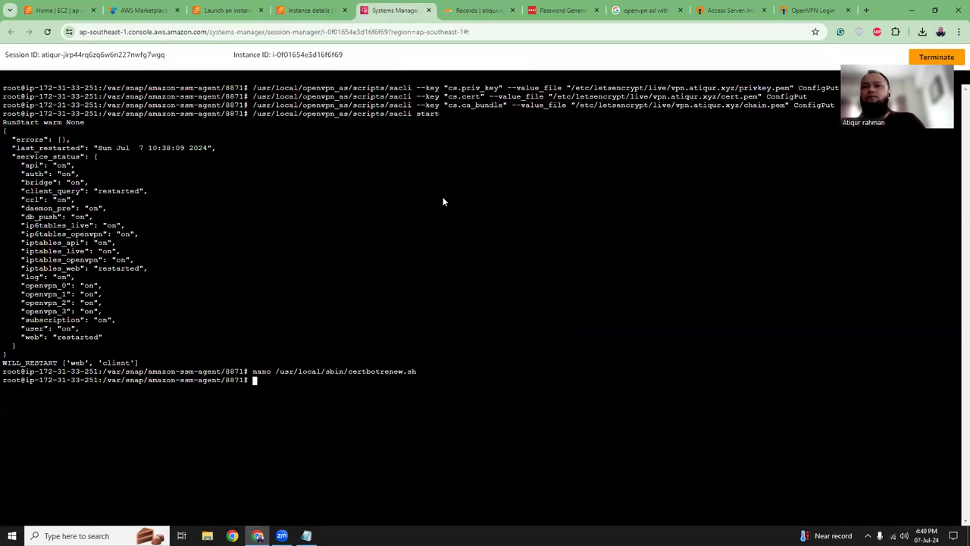
pyautogui.press('Return')
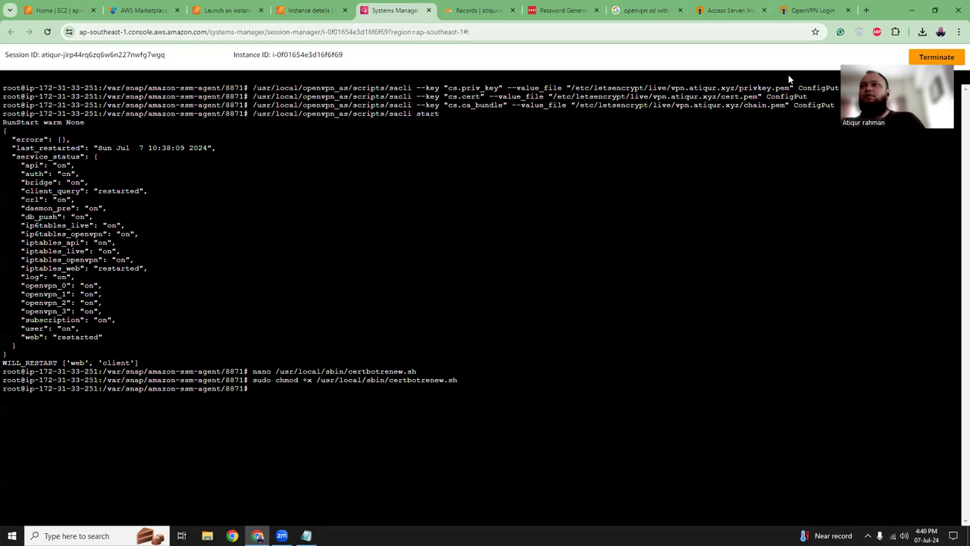
# - Copy 'sudo crontab -e' from the article, ready to paste into the terminal
pyautogui.click(730, 11)
pyautogui.moveTo(211, 241); pyautogui.dragTo(296, 244)
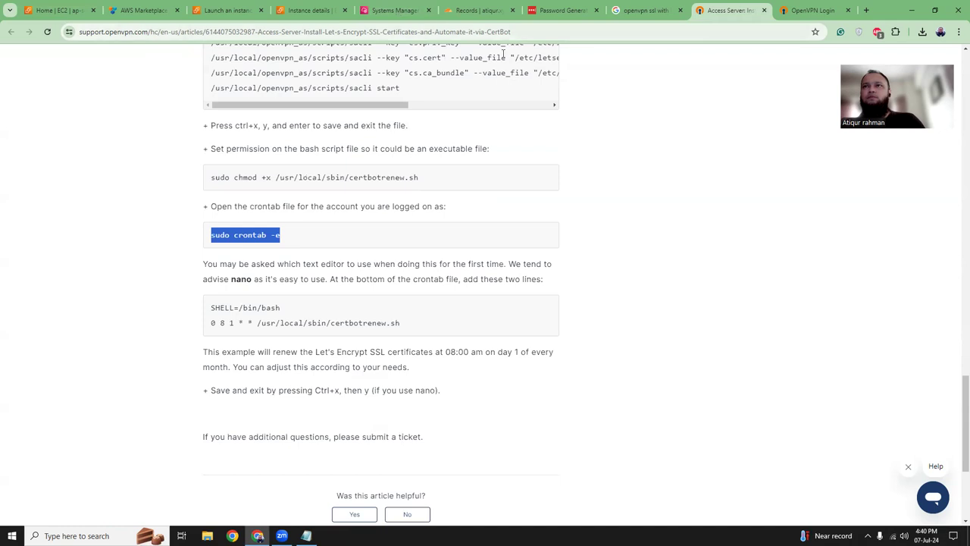
pyautogui.click(395, 11)
pyautogui.rightClick(477, 393)
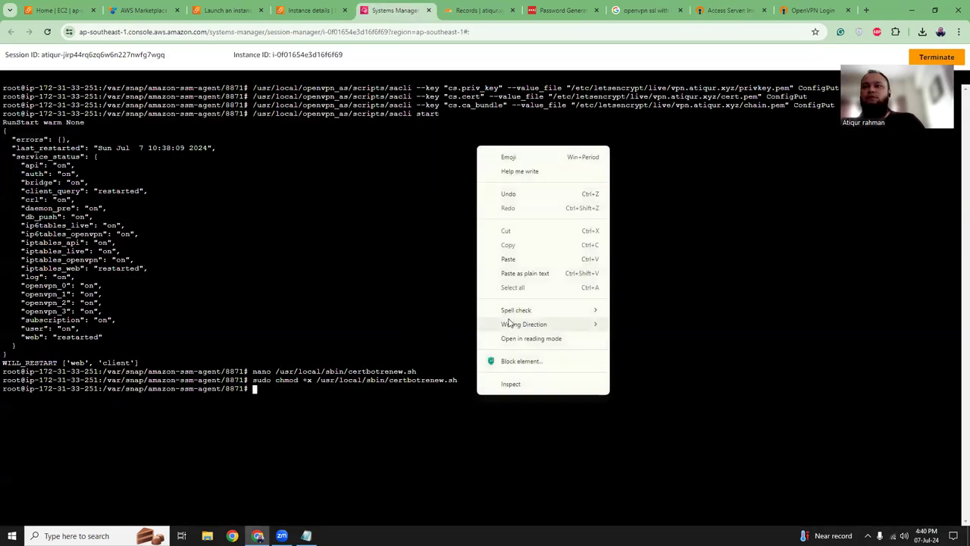